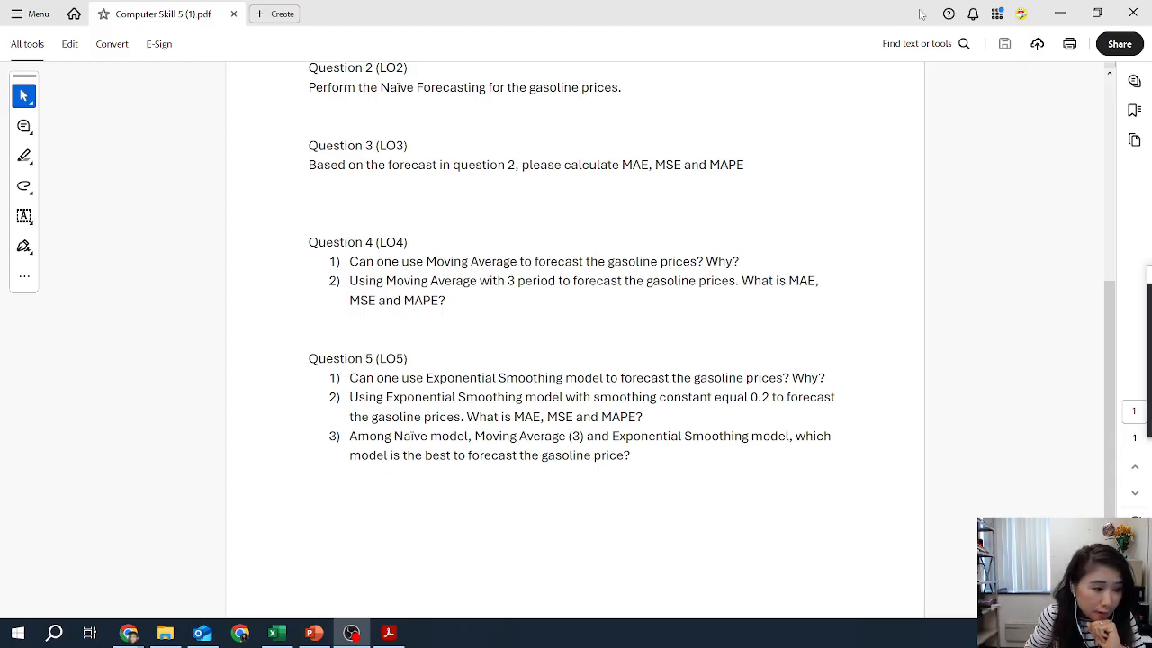
Step: Switch to the gasoline sales workbook in Excel and start the Exponential Smoothing analysis tool
{"action": "left_click", "coordinate": [1060, 13]}
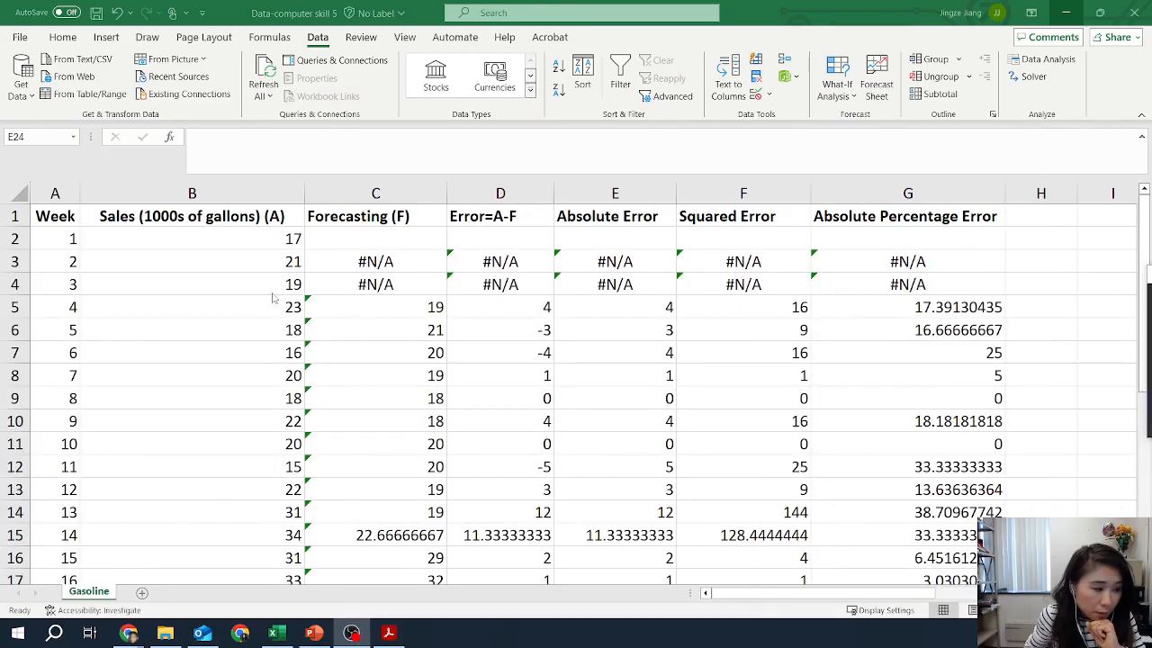
{"action": "scroll", "coordinate": [243, 248], "scroll_direction": "down", "scroll_amount": 4}
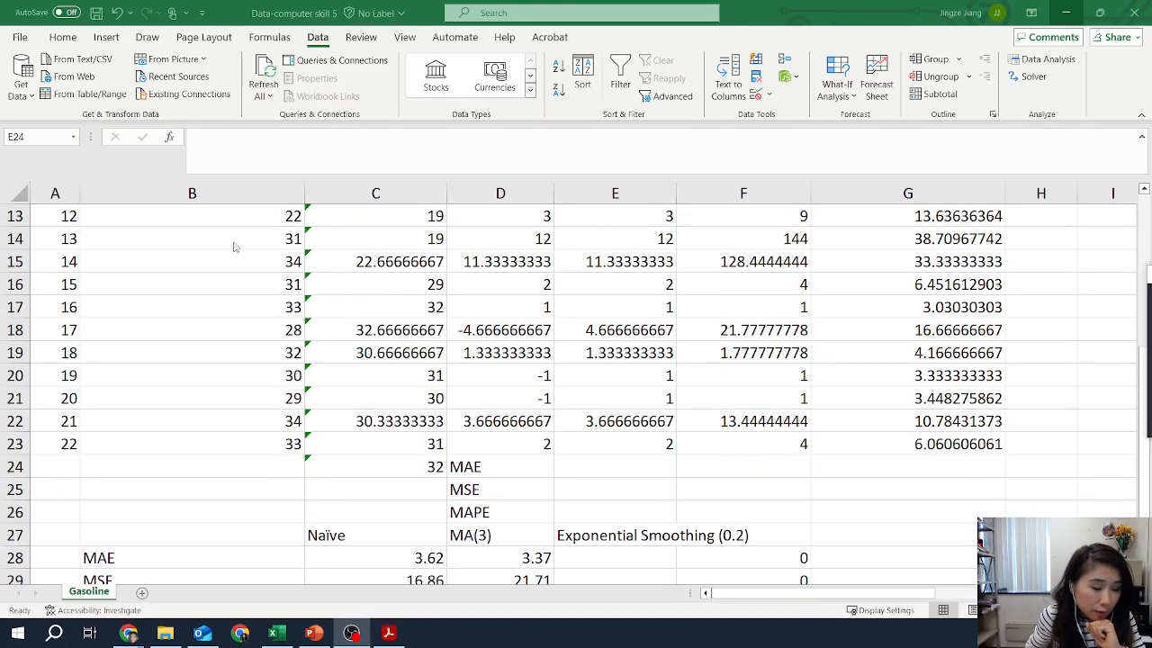
{"action": "scroll", "coordinate": [234, 246], "scroll_direction": "up", "scroll_amount": 4}
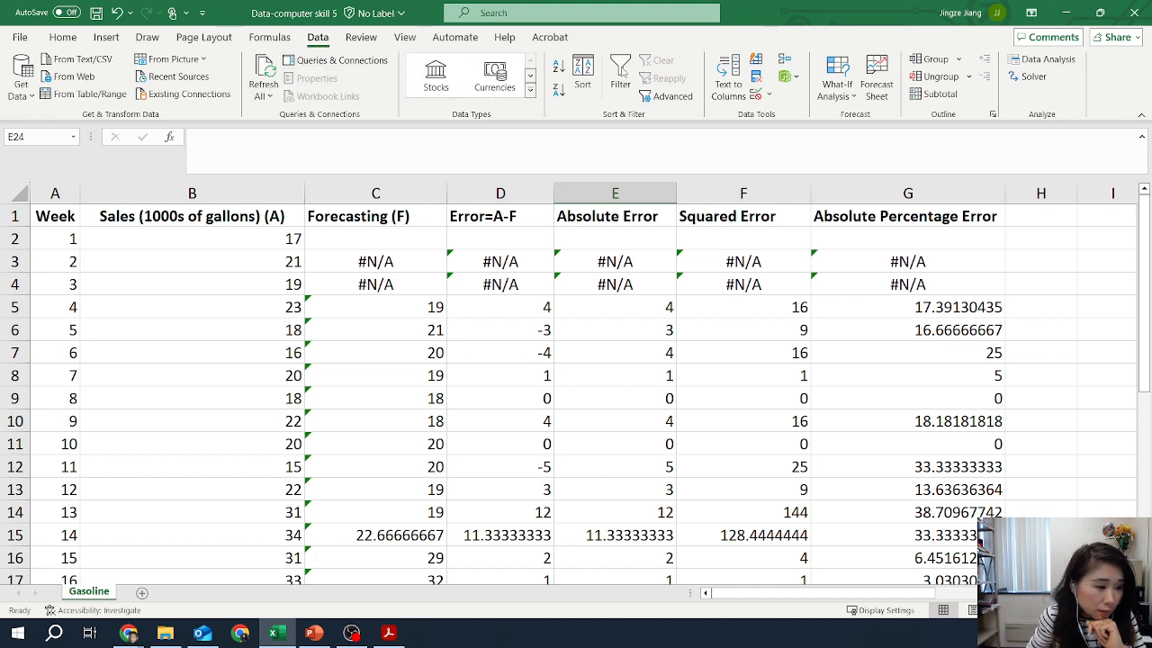
{"action": "left_click", "coordinate": [1050, 63]}
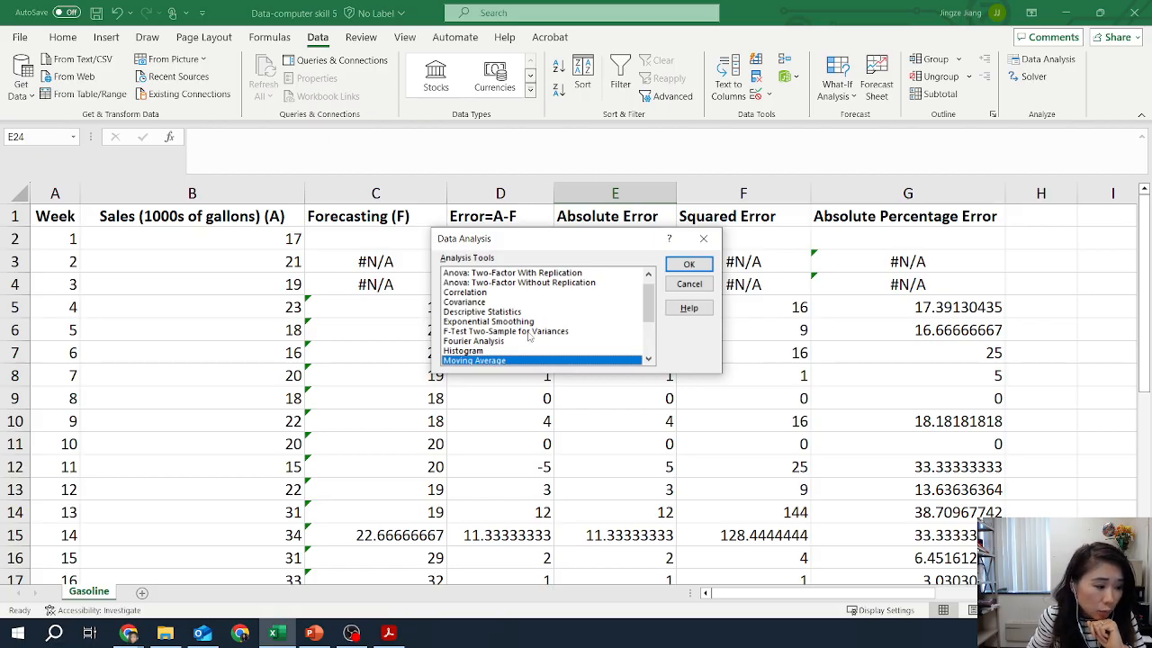
{"action": "scroll", "coordinate": [529, 335], "scroll_direction": "down", "scroll_amount": 2}
{"action": "scroll", "coordinate": [501, 341], "scroll_direction": "up", "scroll_amount": 1}
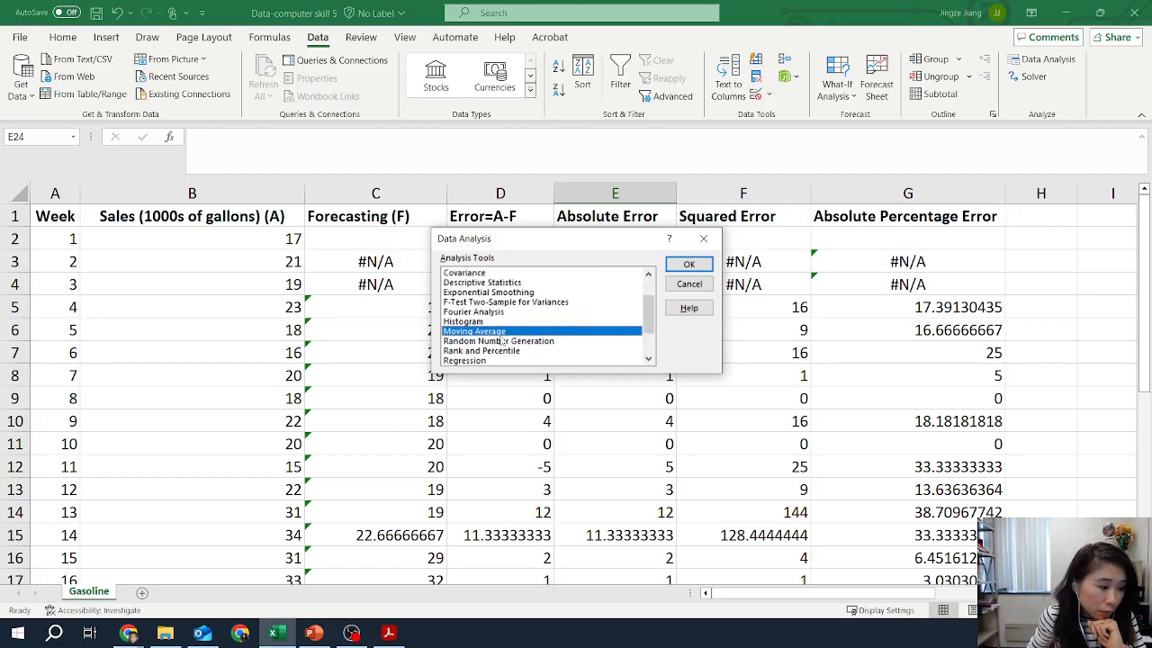
{"action": "left_click", "coordinate": [504, 293]}
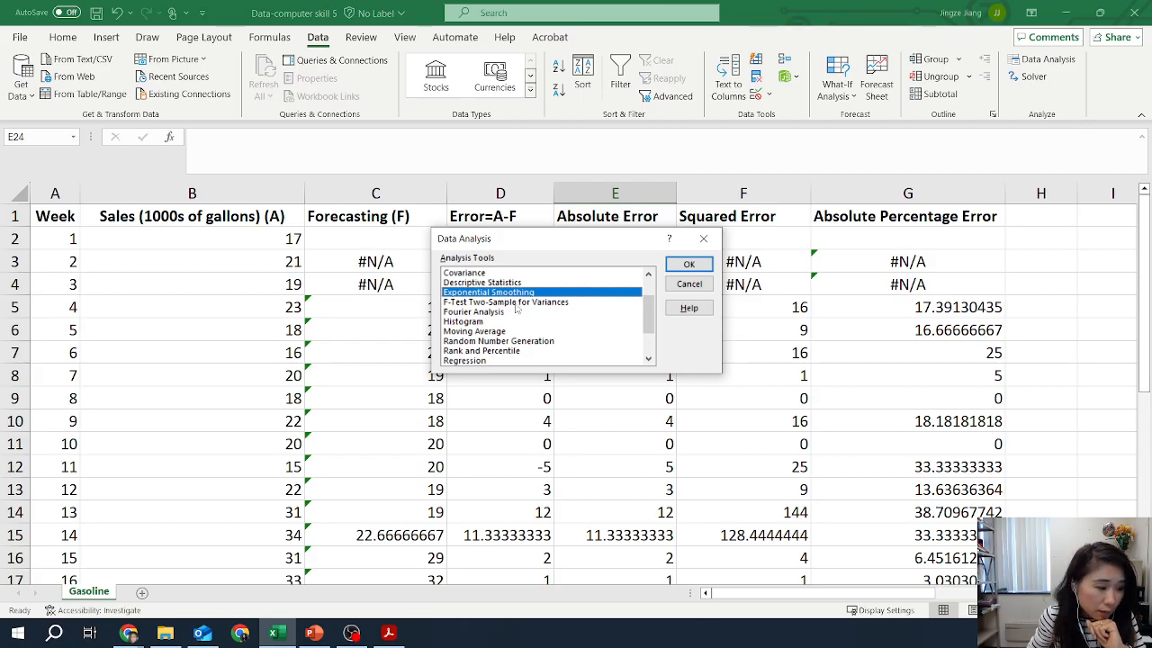
{"action": "left_click", "coordinate": [688, 264]}
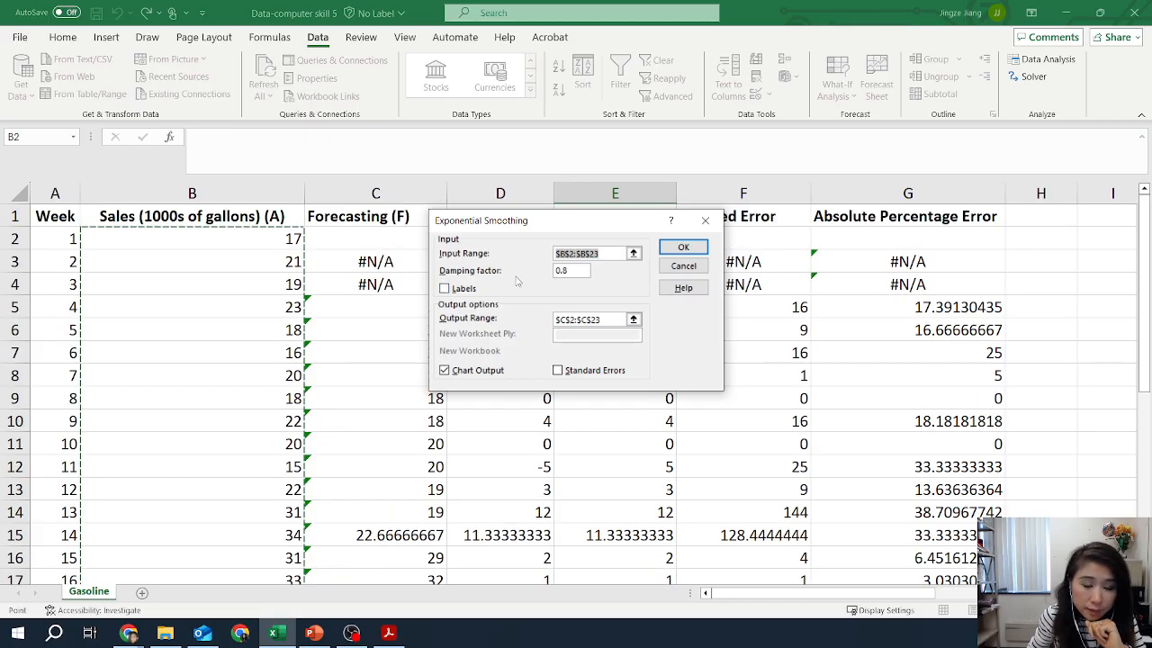
Step: Set the smoothing input range to $B$2:$B$23 and check the smoothing constant in the assignment PDF
{"action": "left_click", "coordinate": [633, 254]}
{"action": "left_click_drag", "start_coordinate": [254, 239], "coordinate": [315, 392]}
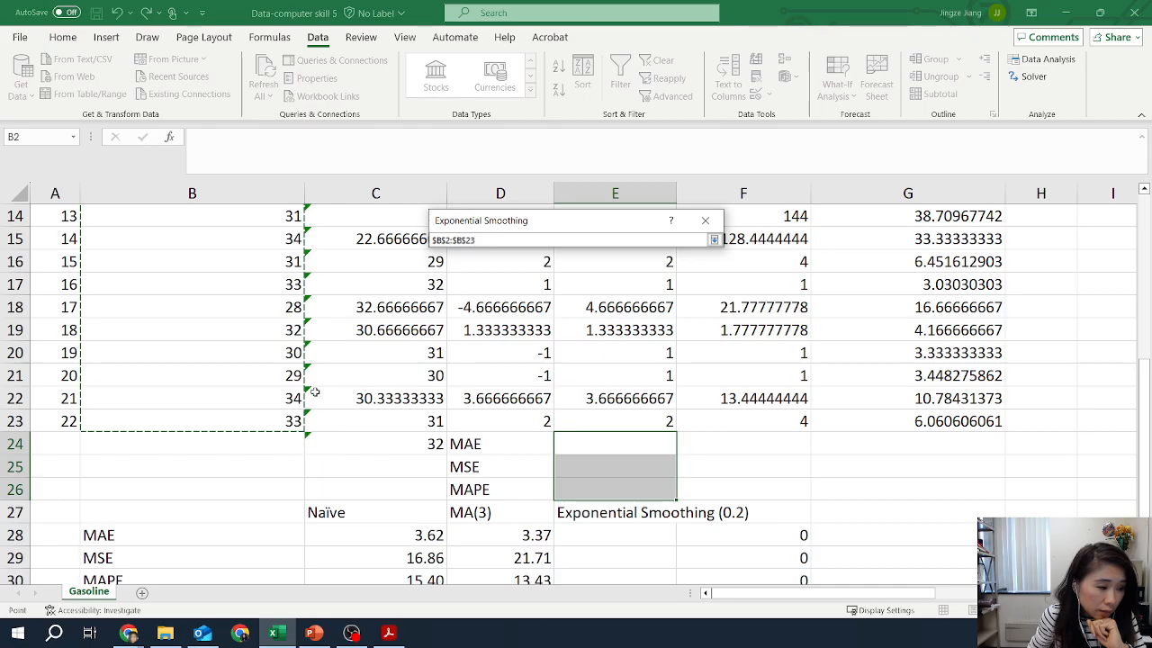
{"action": "scroll", "coordinate": [314, 392], "scroll_direction": "up", "scroll_amount": 5}
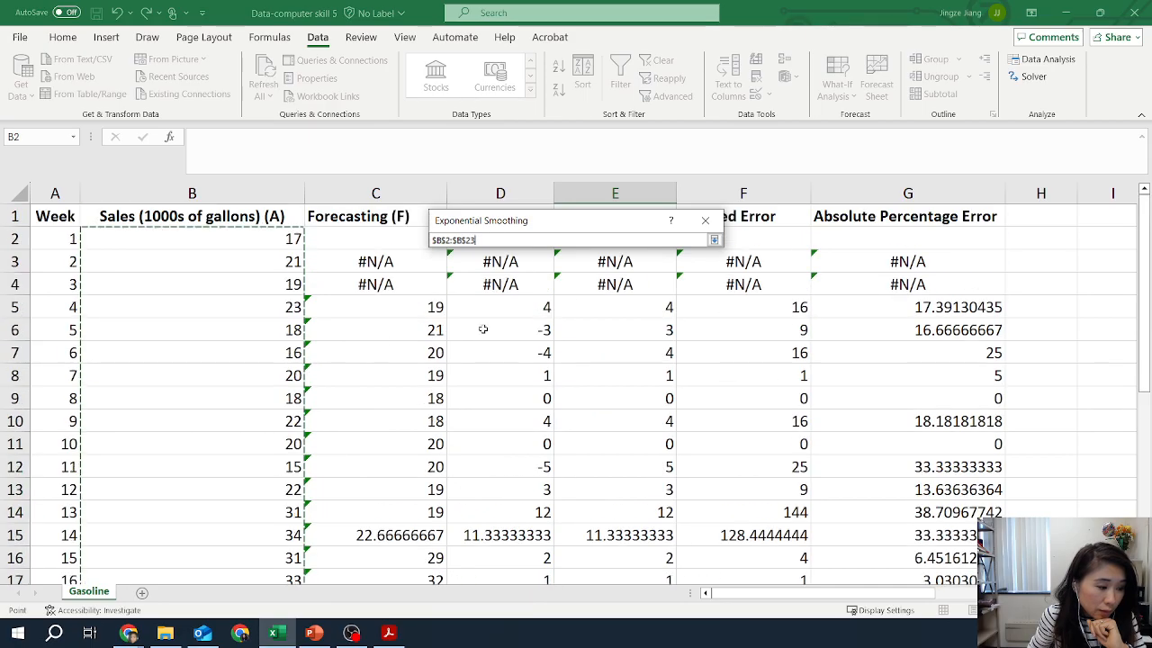
{"action": "left_click", "coordinate": [715, 241]}
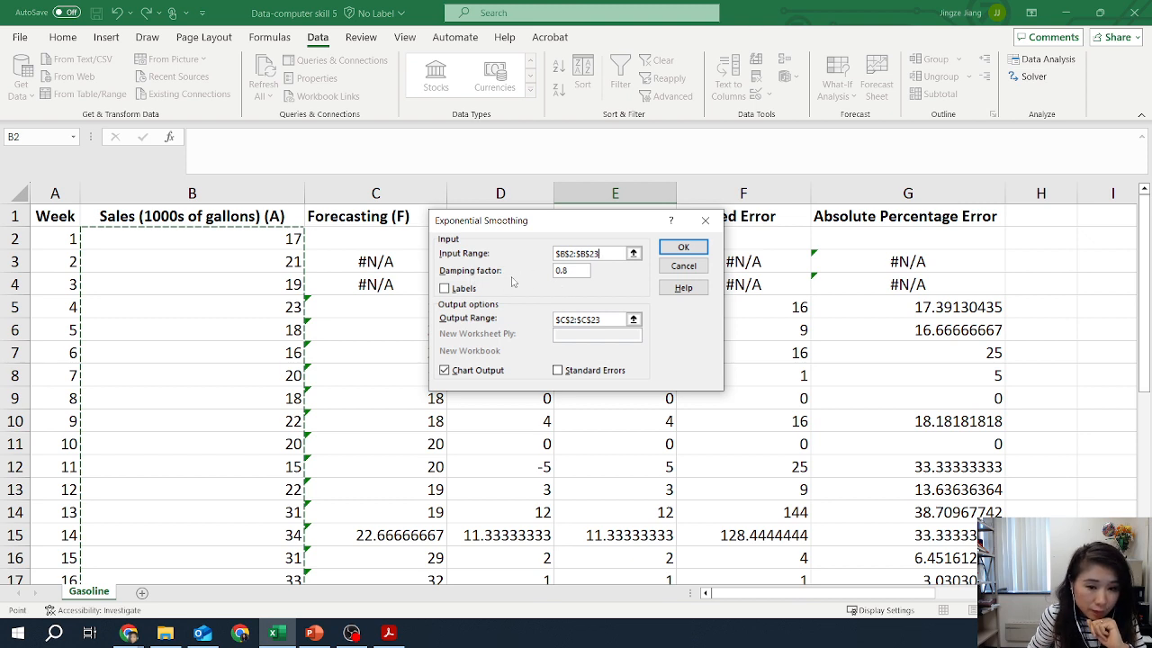
{"action": "left_click", "coordinate": [389, 633]}
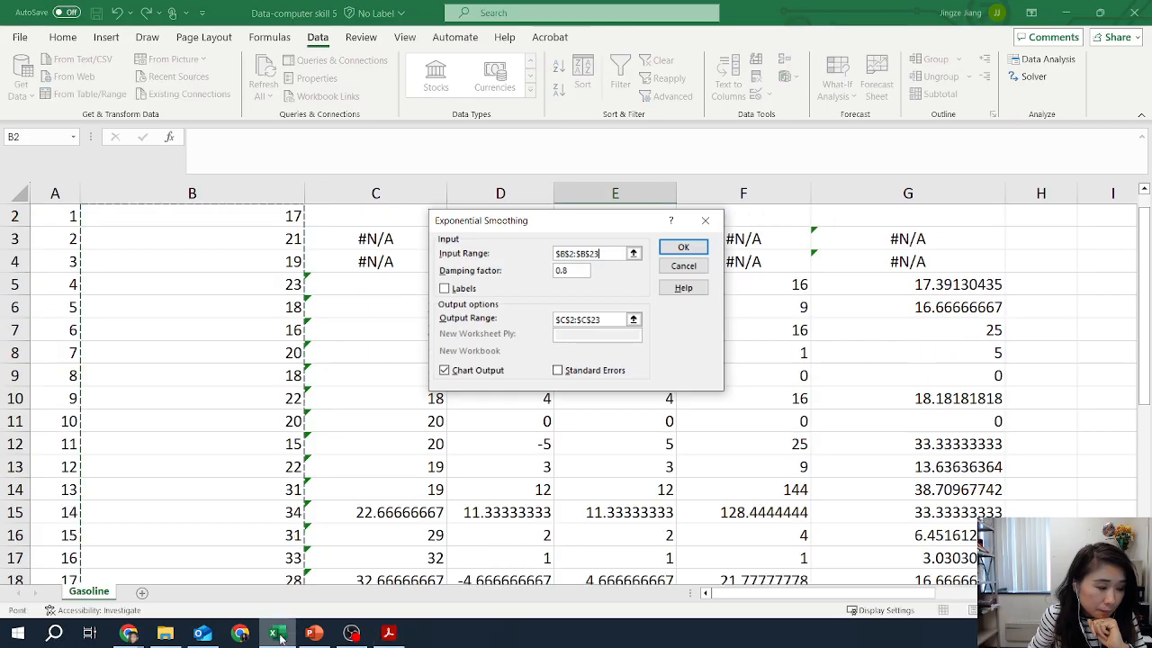
{"action": "left_click", "coordinate": [277, 633]}
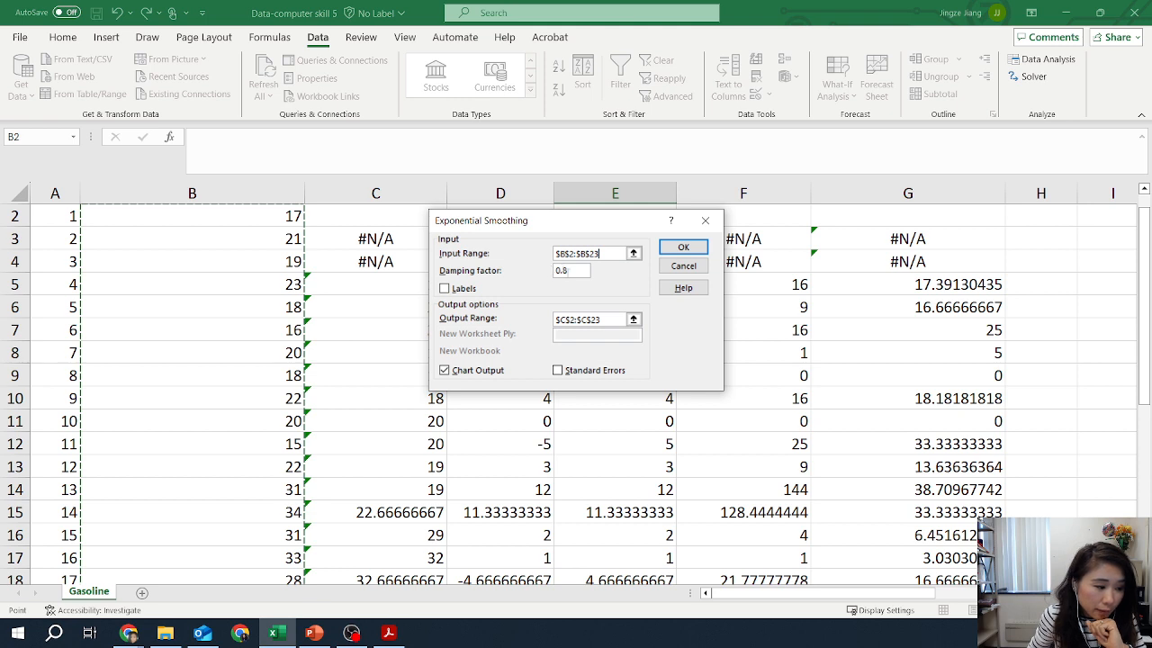
{"action": "scroll", "coordinate": [475, 336], "scroll_direction": "up", "scroll_amount": 1}
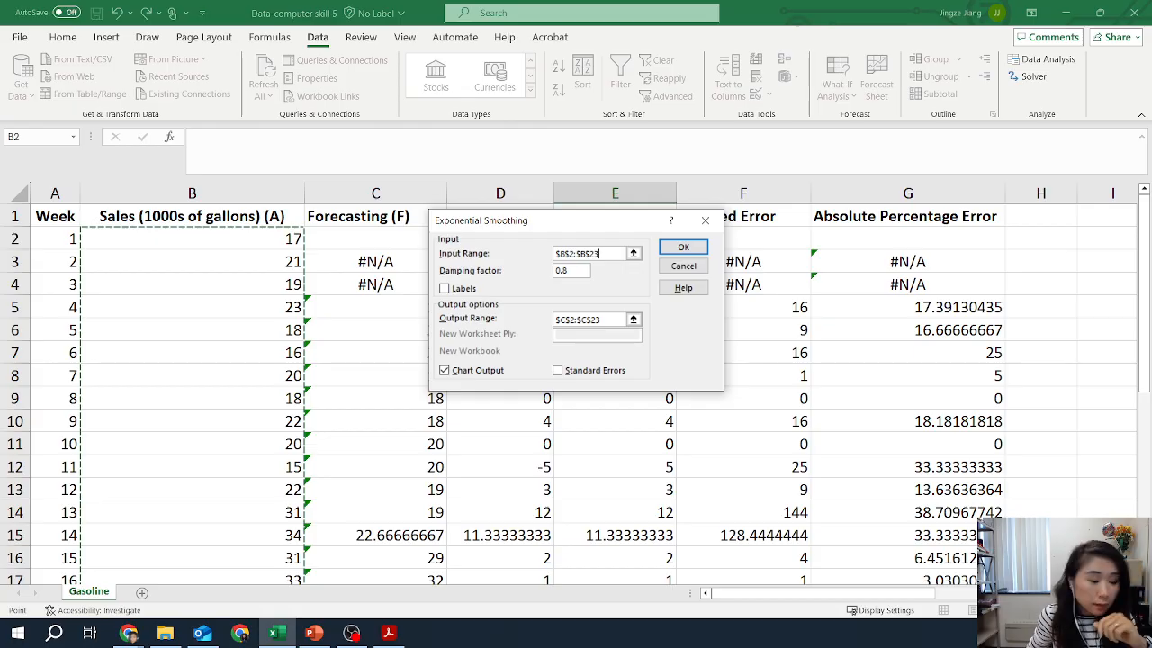
Step: Set the output range to $C$2 and run the smoothing with chart output, overwriting the existing forecasts in column C
{"action": "left_click", "coordinate": [632, 319]}
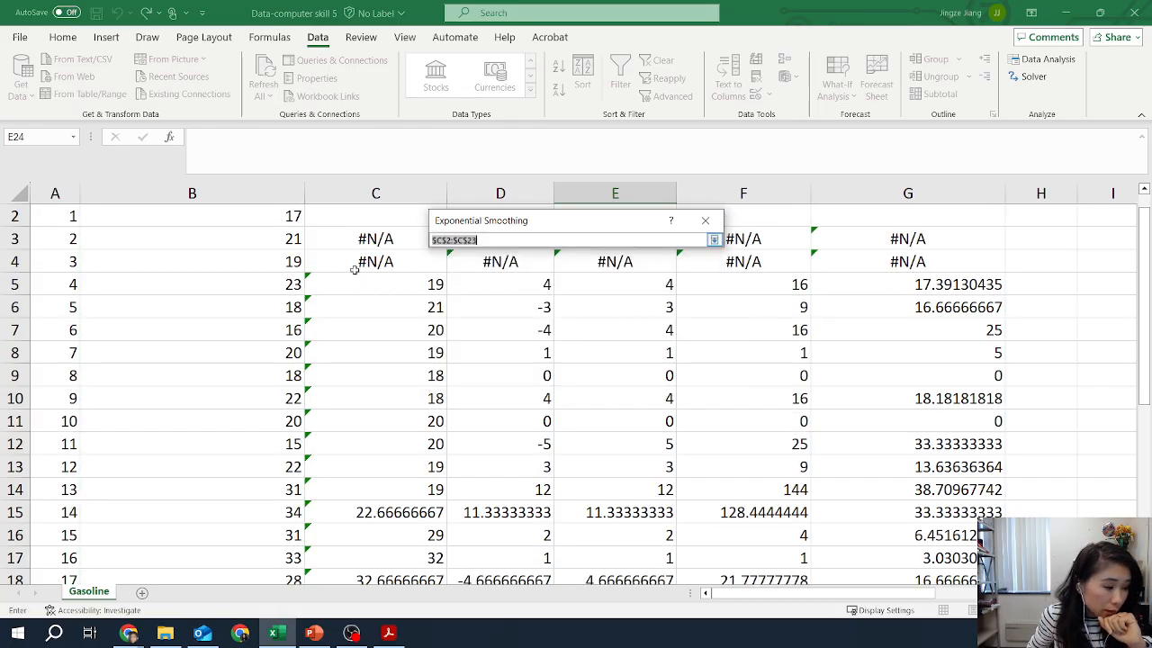
{"action": "scroll", "coordinate": [355, 269], "scroll_direction": "up", "scroll_amount": 1}
{"action": "left_click", "coordinate": [352, 233]}
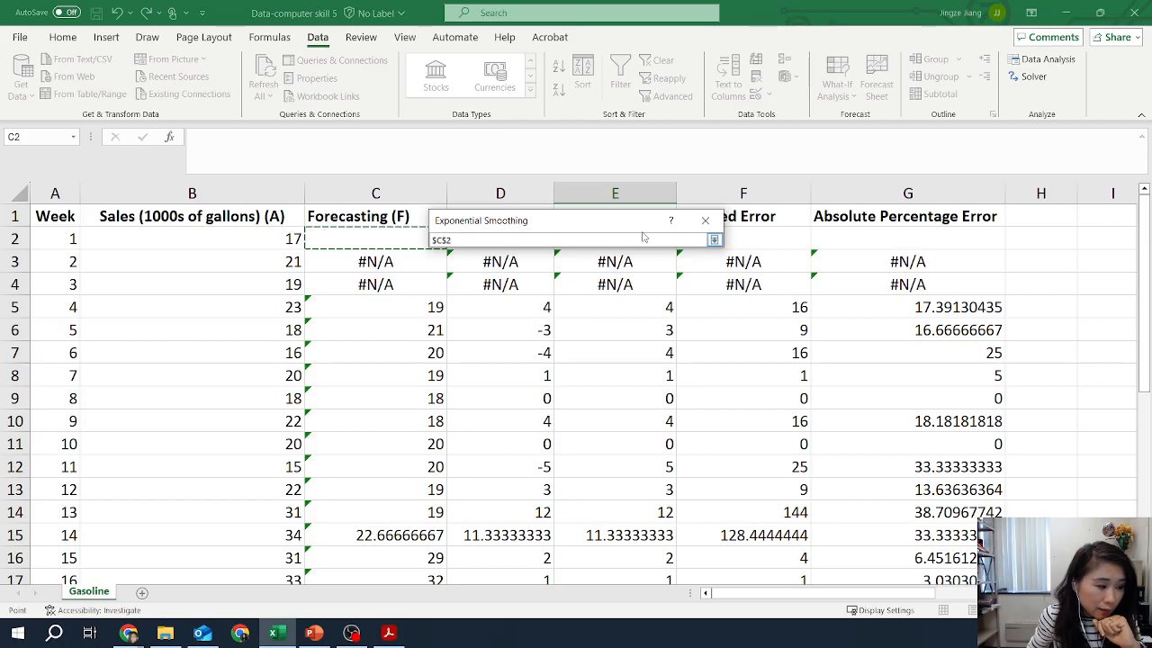
{"action": "left_click", "coordinate": [714, 240]}
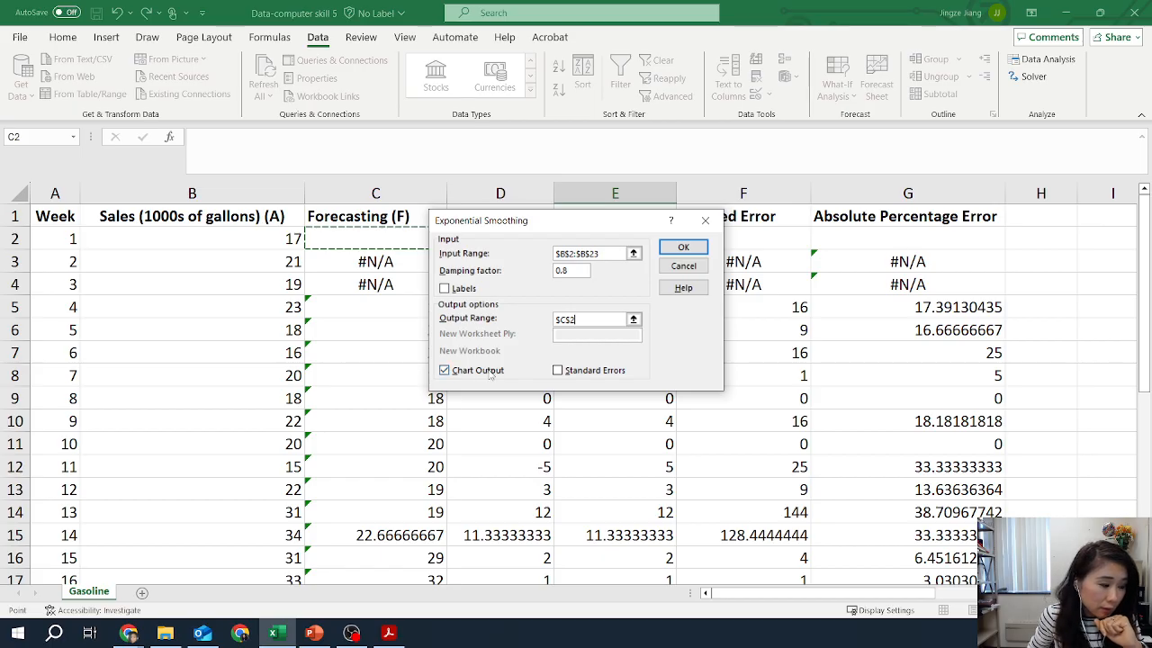
{"action": "left_click", "coordinate": [684, 248]}
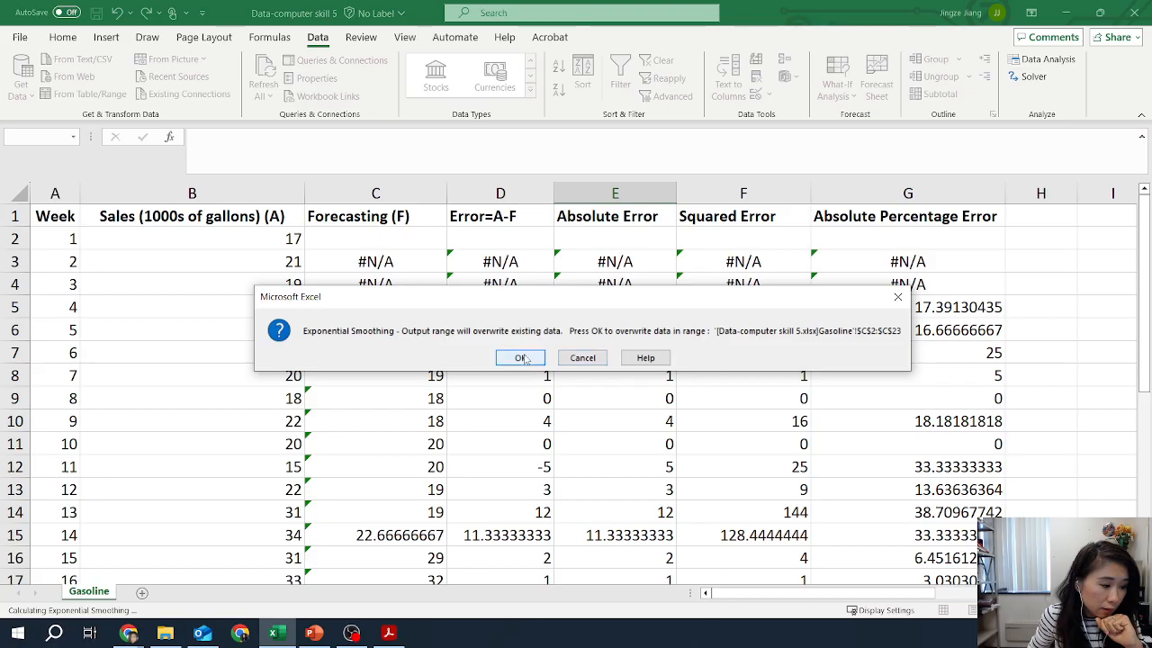
{"action": "left_click", "coordinate": [521, 358]}
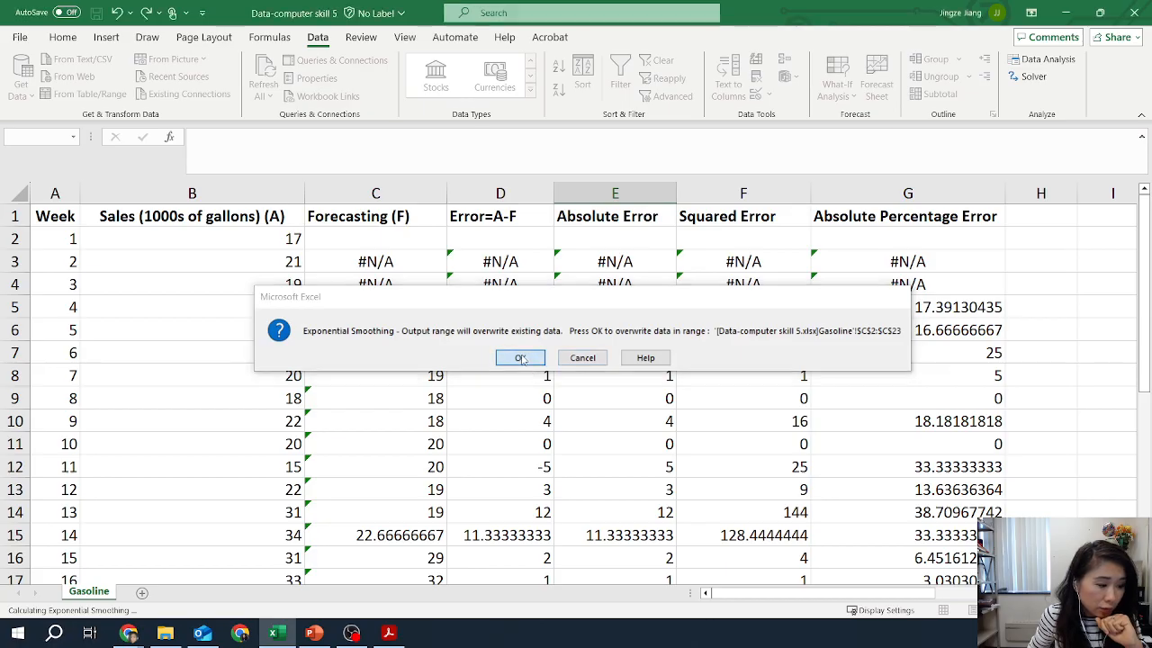
{"action": "left_click", "coordinate": [550, 357]}
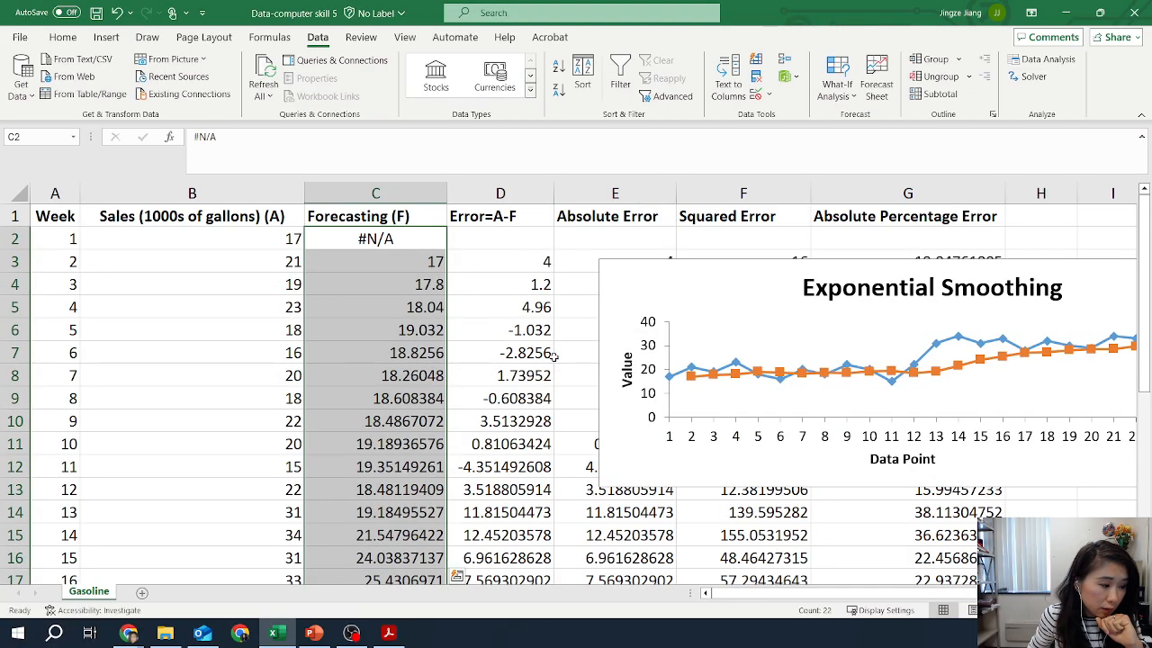
Step: Examine the exponential smoothing forecasts in column C and the formulas behind cells C3 to C8
{"action": "scroll", "coordinate": [329, 289], "scroll_direction": "down", "scroll_amount": 3}
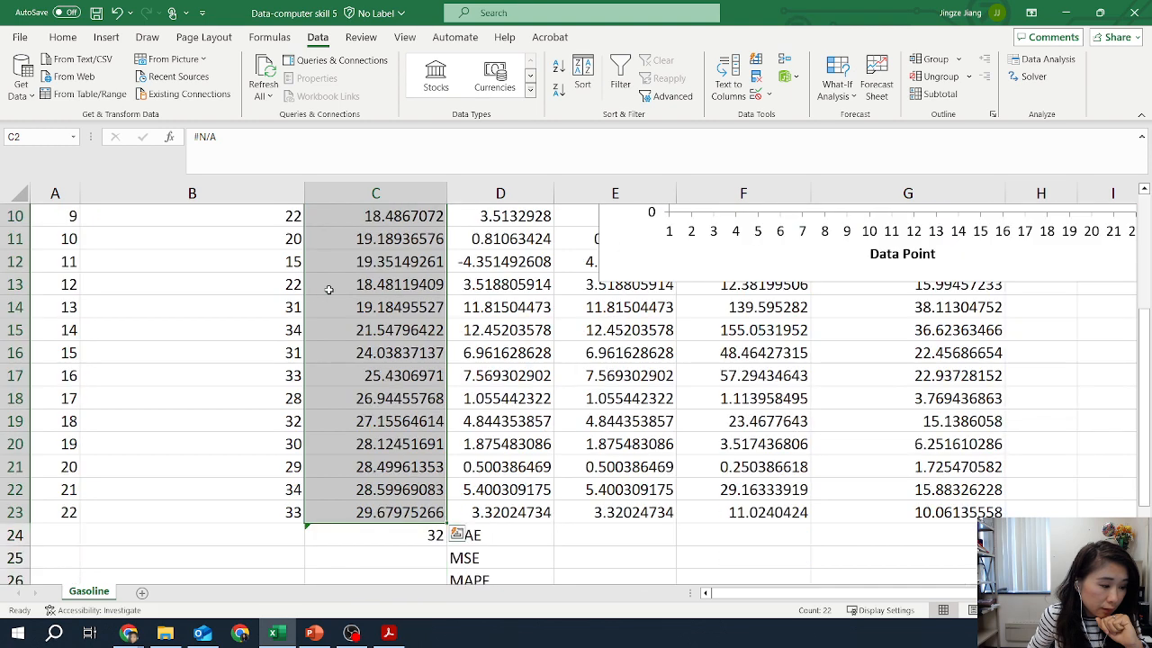
{"action": "scroll", "coordinate": [329, 289], "scroll_direction": "down", "scroll_amount": 2}
{"action": "scroll", "coordinate": [329, 290], "scroll_direction": "up", "scroll_amount": 5}
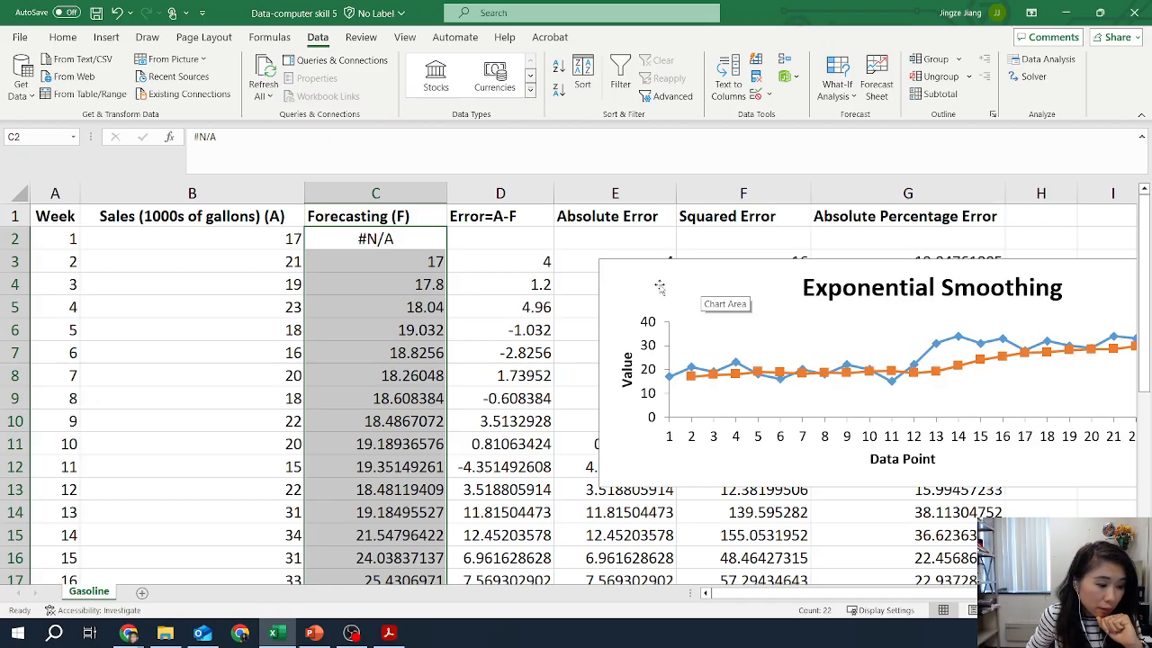
{"action": "left_click", "coordinate": [430, 260]}
{"action": "left_click", "coordinate": [415, 281]}
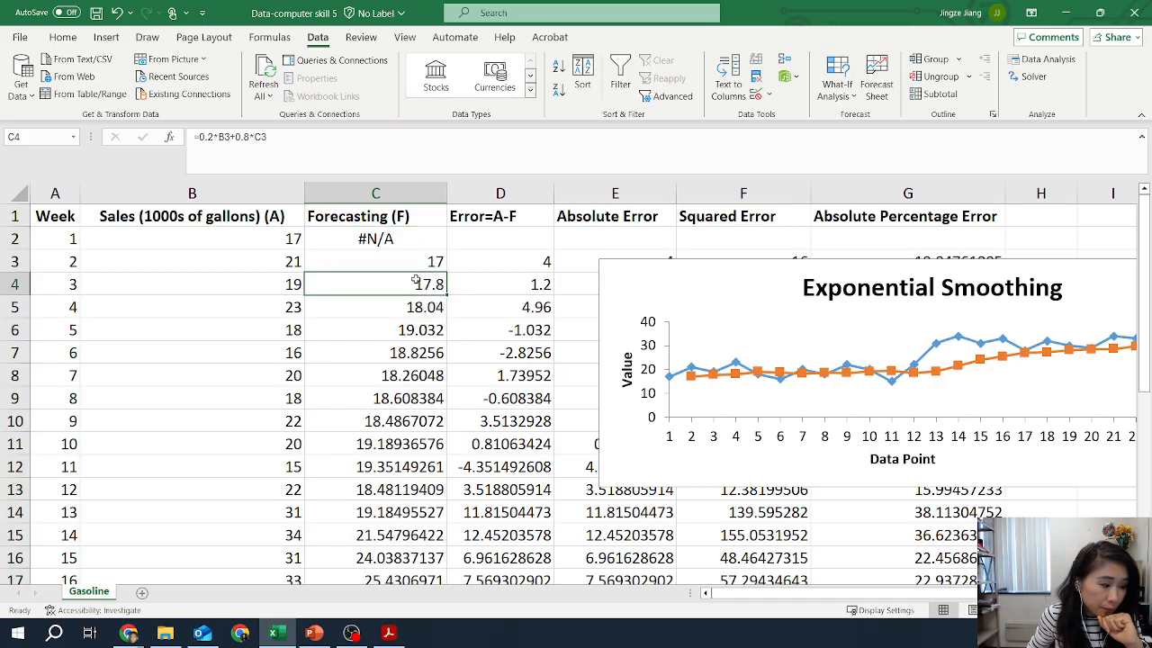
{"action": "left_click", "coordinate": [410, 307]}
{"action": "left_click", "coordinate": [414, 329]}
{"action": "left_click", "coordinate": [418, 352]}
{"action": "left_click", "coordinate": [423, 374]}
{"action": "scroll", "coordinate": [423, 373], "scroll_direction": "down", "scroll_amount": 4}
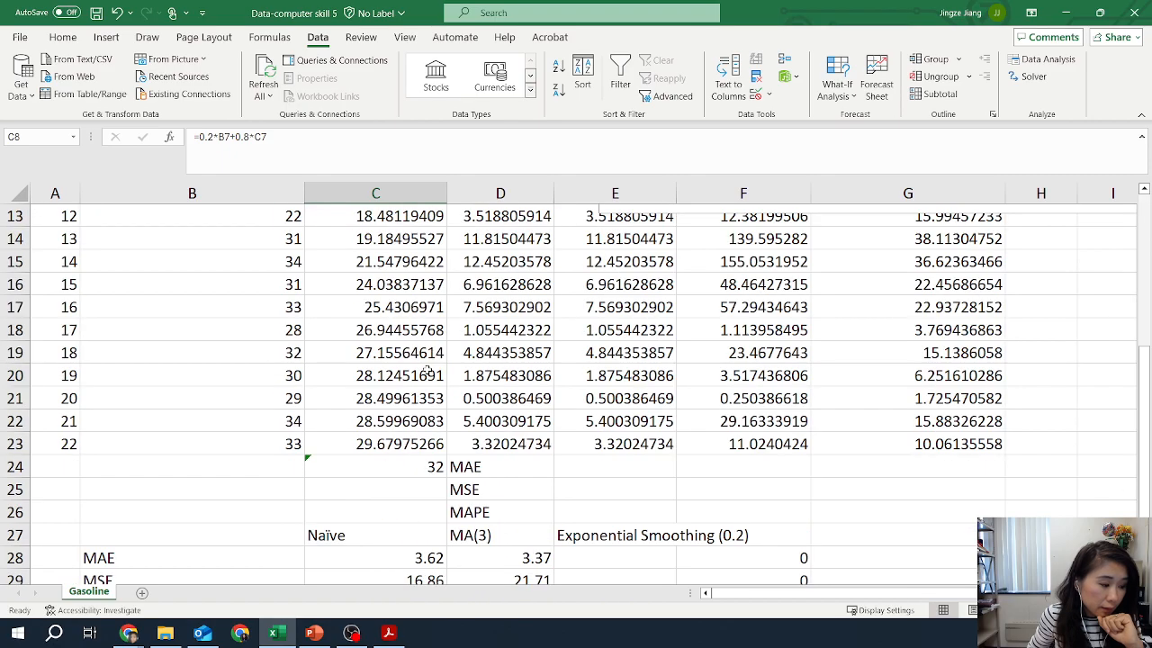
Step: Move the Exponential Smoothing chart off the error columns, to start in column G around row 8
{"action": "scroll", "coordinate": [423, 369], "scroll_direction": "up", "scroll_amount": 4}
{"action": "left_click", "coordinate": [692, 274]}
{"action": "left_click_drag", "start_coordinate": [692, 274], "coordinate": [998, 393]}
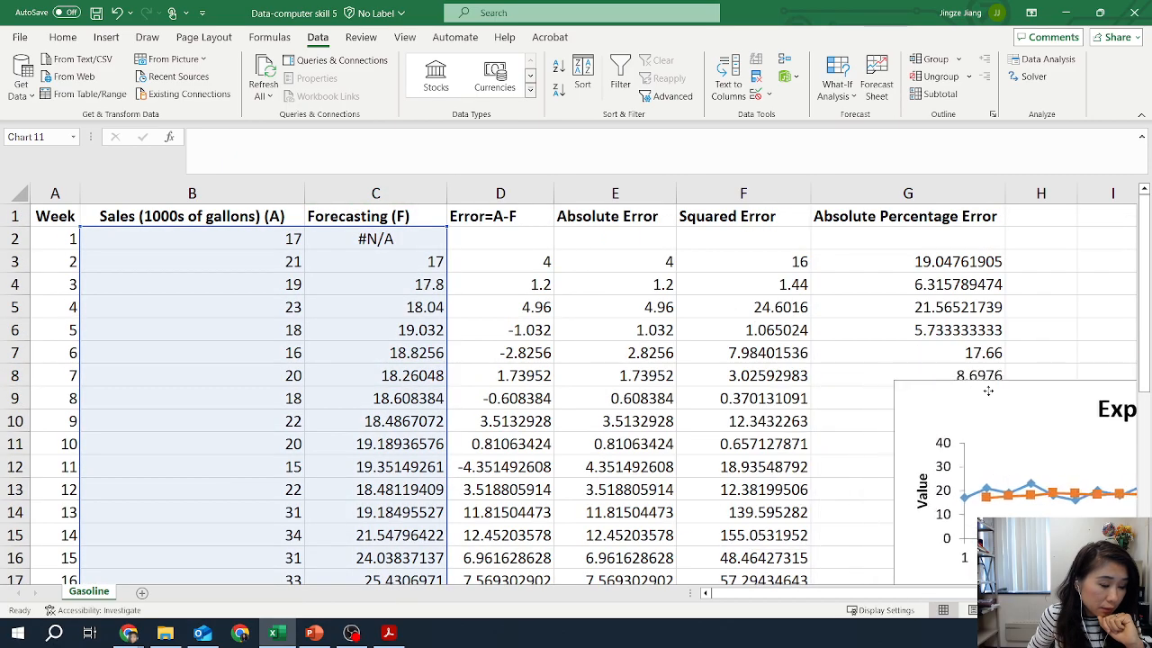
Step: Examine the Error formulas in column D, opening the one in D3 to trace its referenced cells
{"action": "left_click", "coordinate": [536, 262]}
{"action": "left_click", "coordinate": [538, 319]}
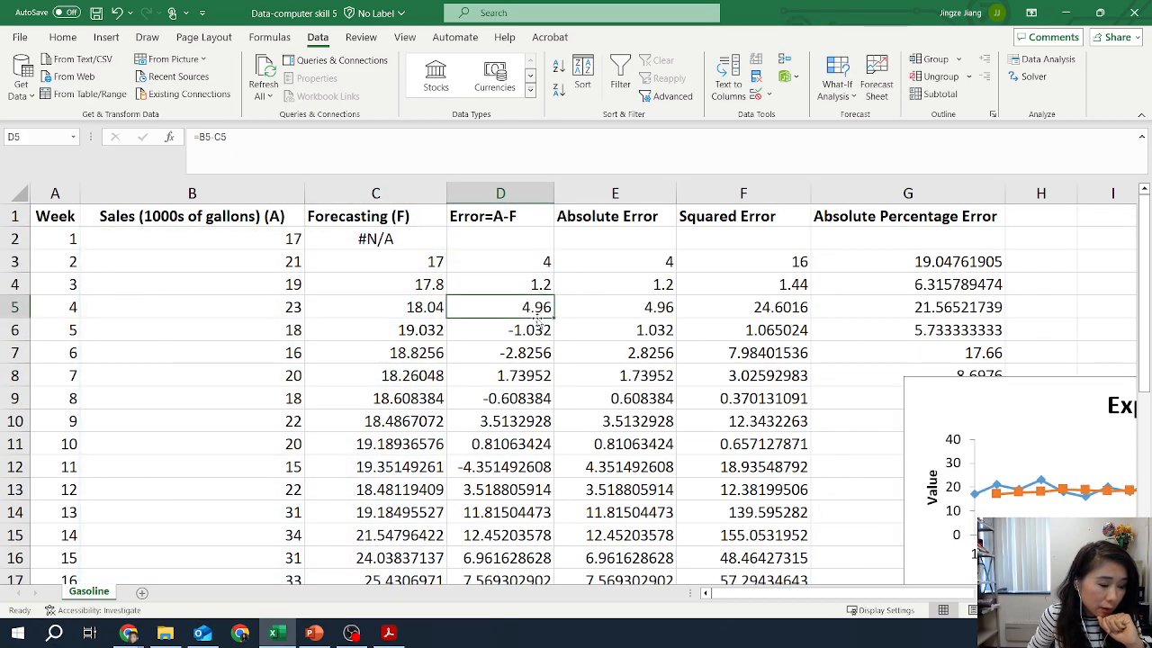
{"action": "left_click", "coordinate": [520, 353]}
{"action": "left_click", "coordinate": [519, 263]}
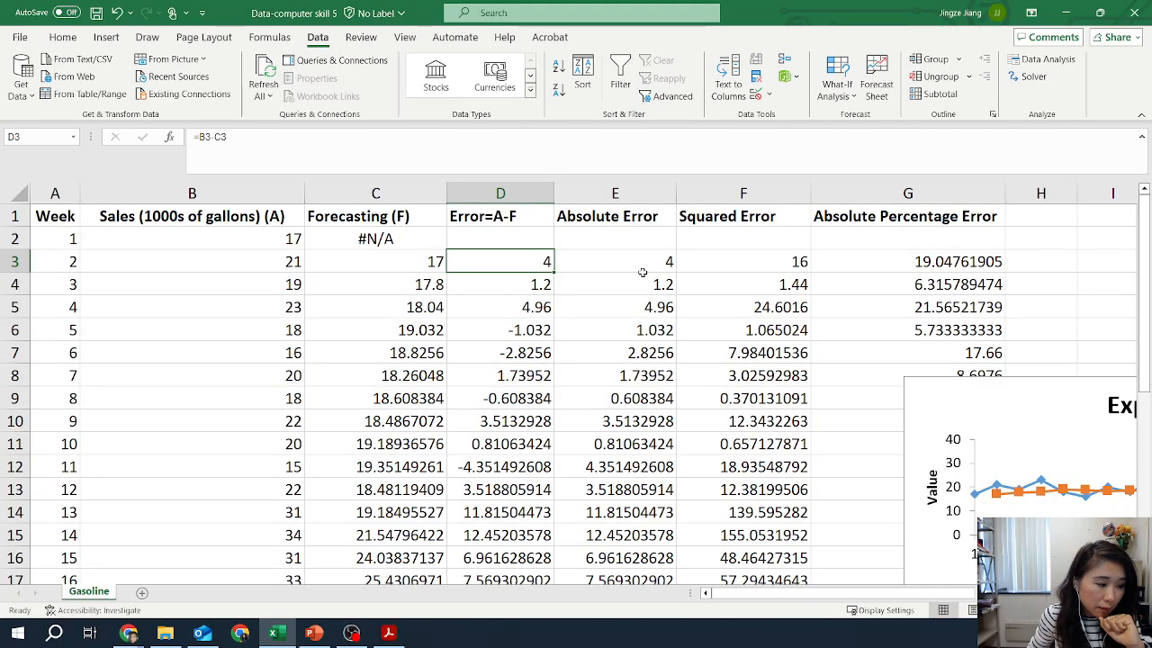
{"action": "scroll", "coordinate": [730, 273], "scroll_direction": "down", "scroll_amount": 3}
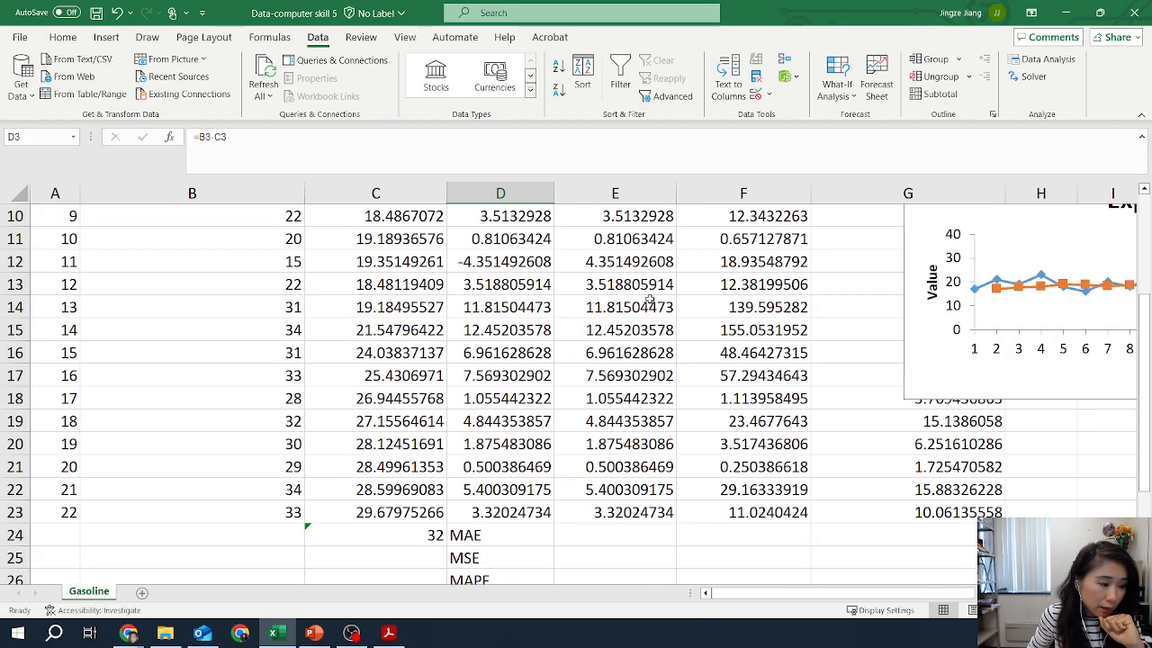
{"action": "scroll", "coordinate": [649, 300], "scroll_direction": "up", "scroll_amount": 3}
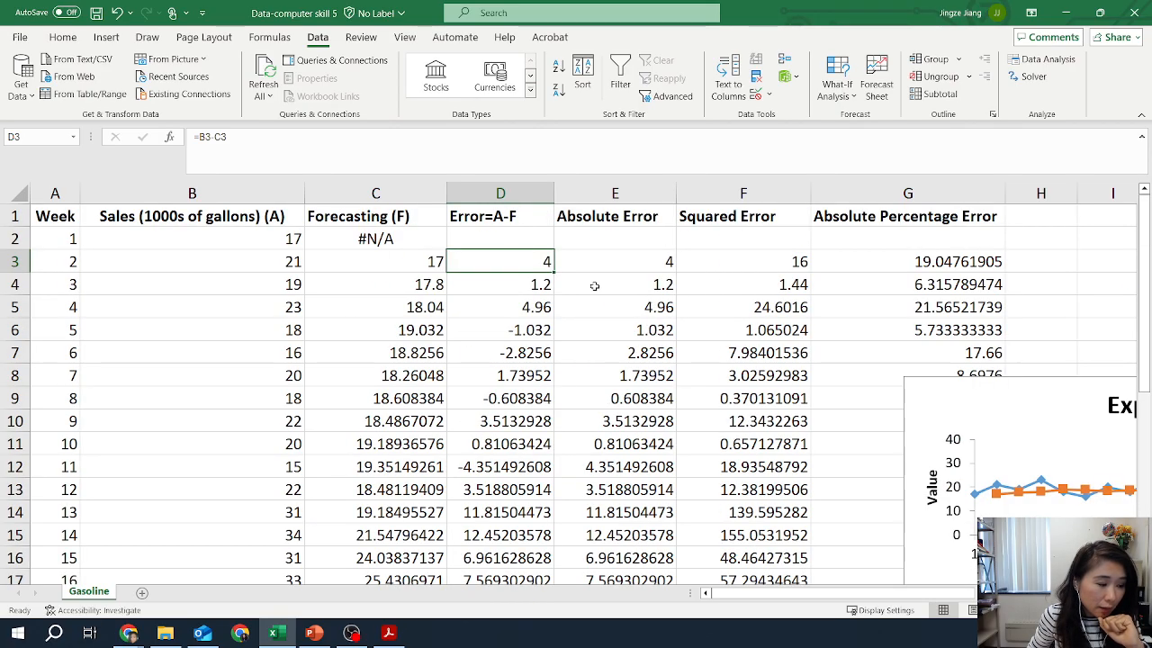
{"action": "key", "text": "Down"}
{"action": "left_click", "coordinate": [456, 254]}
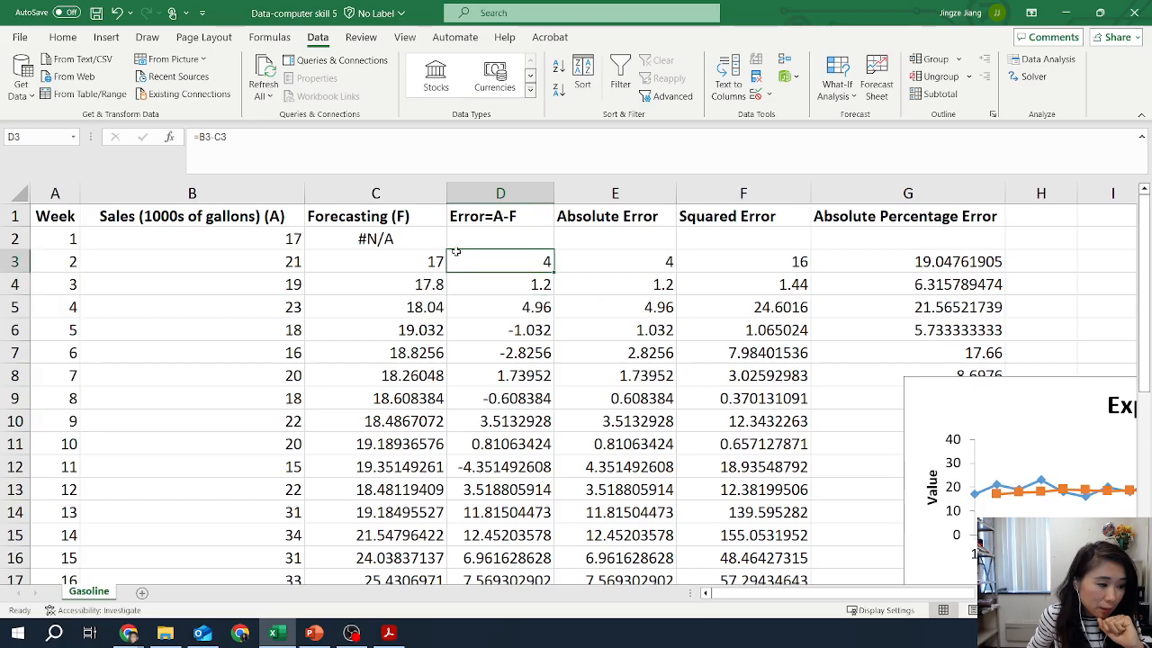
{"action": "left_click", "coordinate": [401, 260]}
{"action": "double_click", "coordinate": [486, 262]}
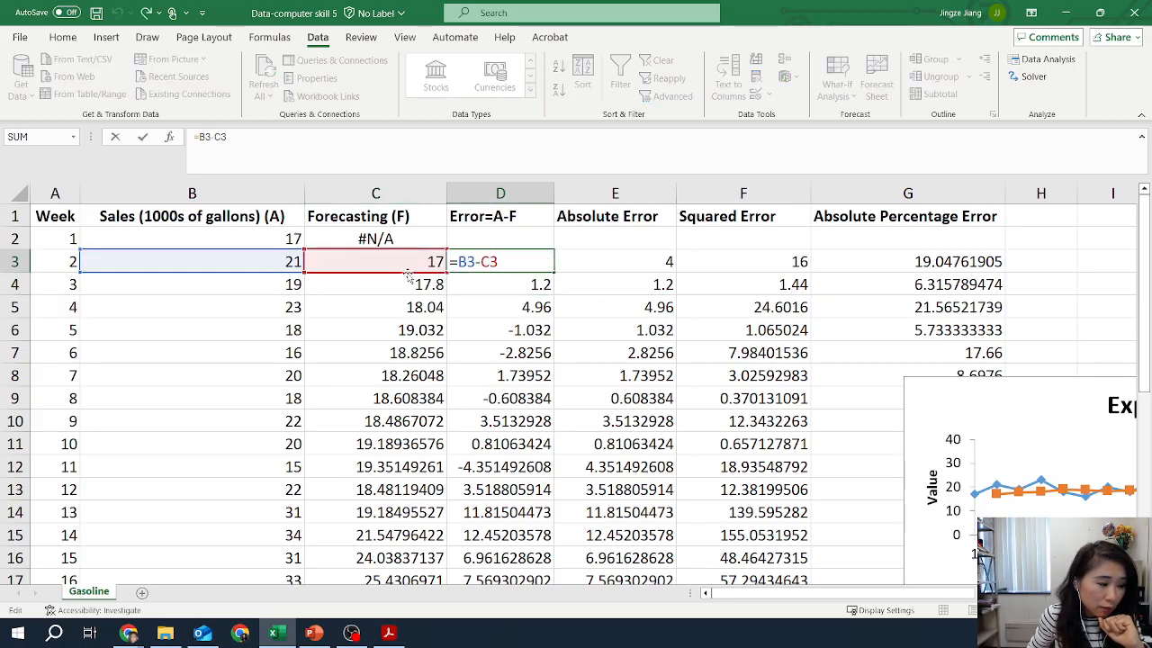
{"action": "key", "text": "Return"}
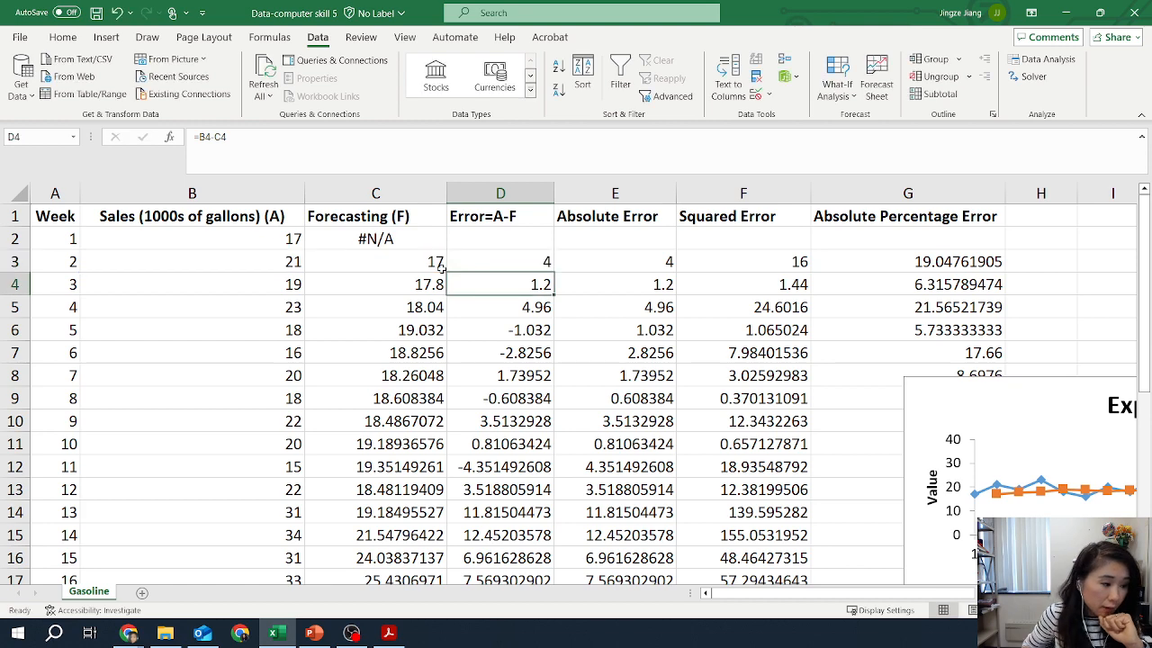
Step: Examine the formulas behind Absolute Error, Squared Error and Absolute Percentage Error in cells E3, F3 and G3, tracing their referenced cells
{"action": "double_click", "coordinate": [658, 259]}
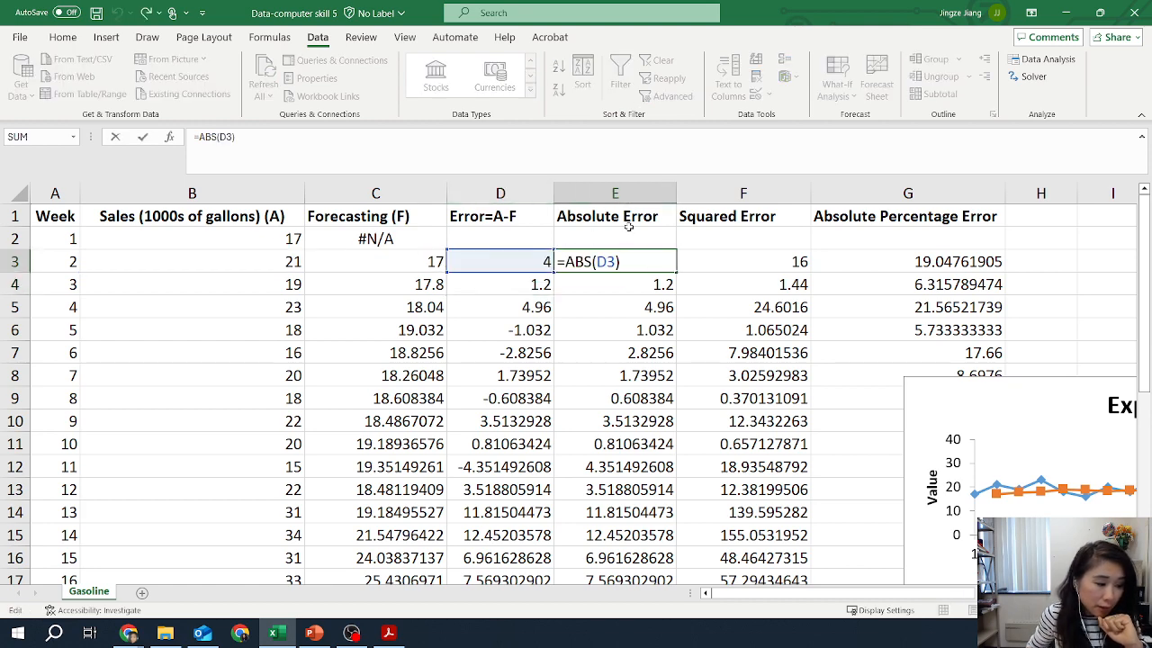
{"action": "key", "text": "Return"}
{"action": "left_click", "coordinate": [773, 266]}
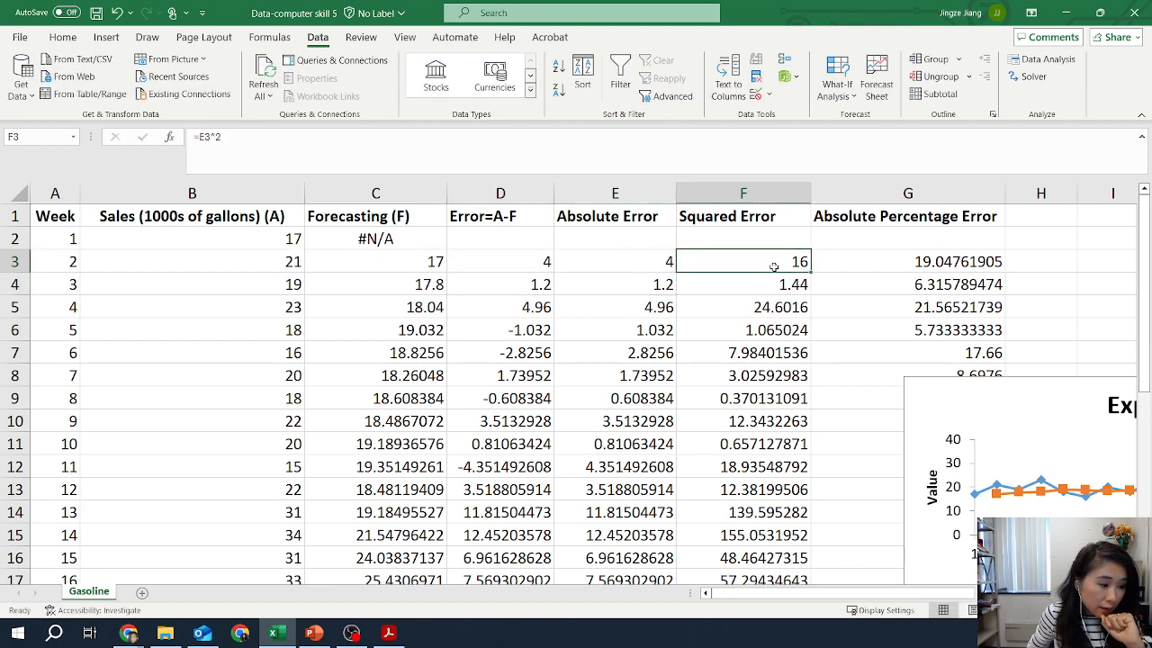
{"action": "left_click", "coordinate": [612, 256]}
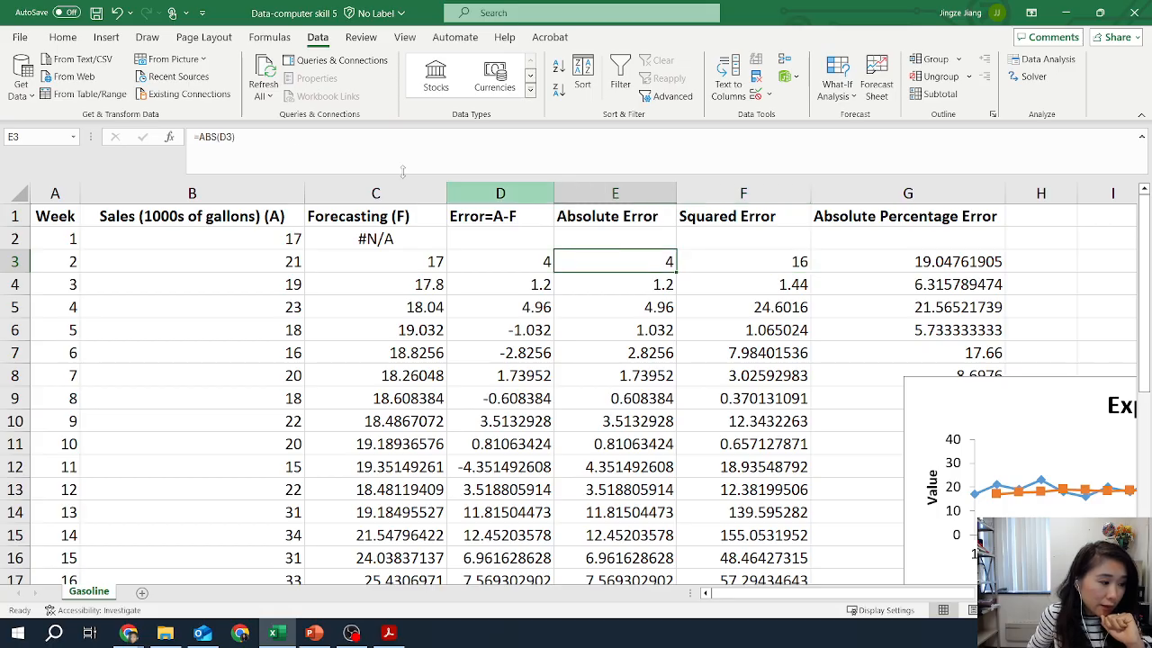
{"action": "left_click", "coordinate": [726, 262]}
{"action": "double_click", "coordinate": [729, 260]}
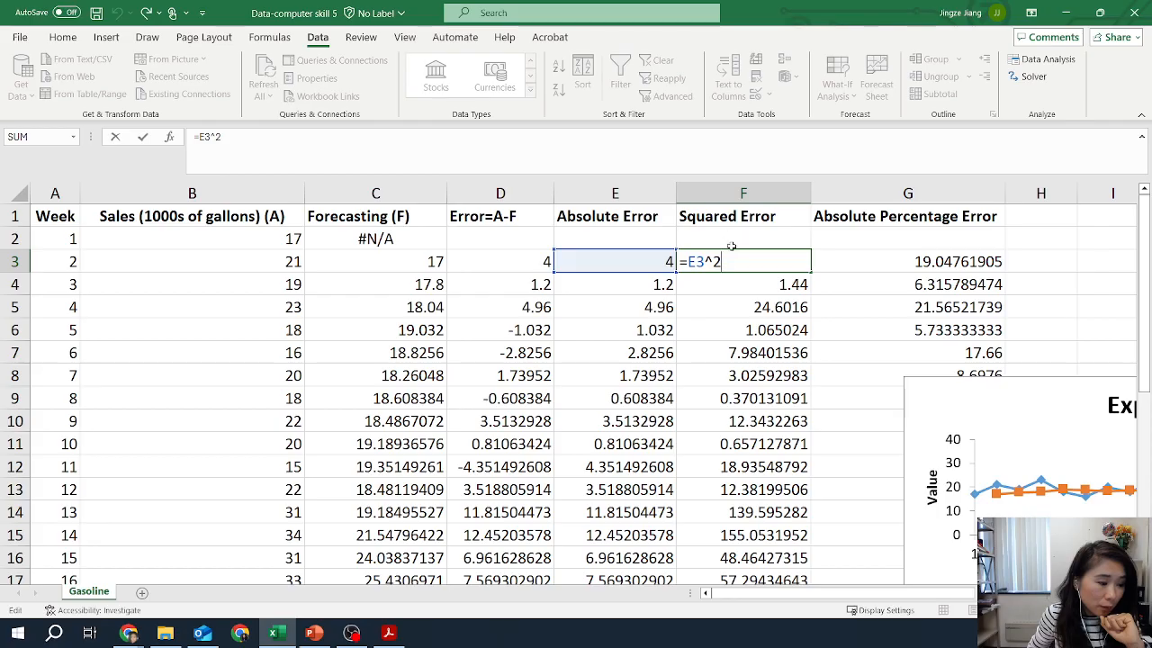
{"action": "key", "text": "Return"}
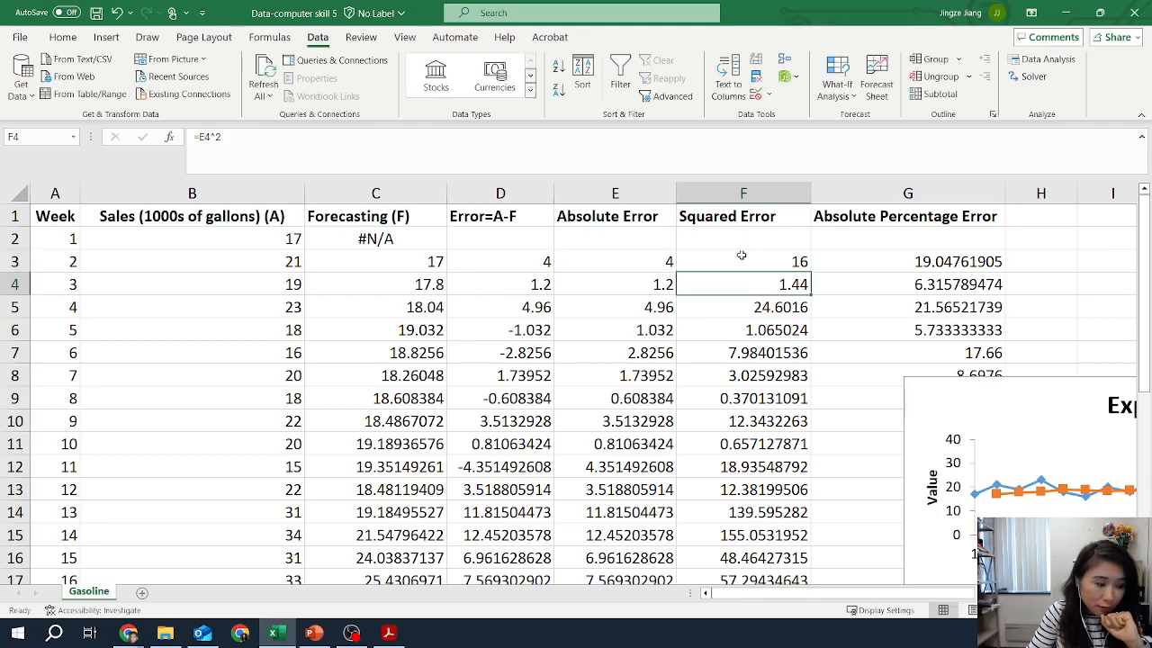
{"action": "double_click", "coordinate": [895, 262]}
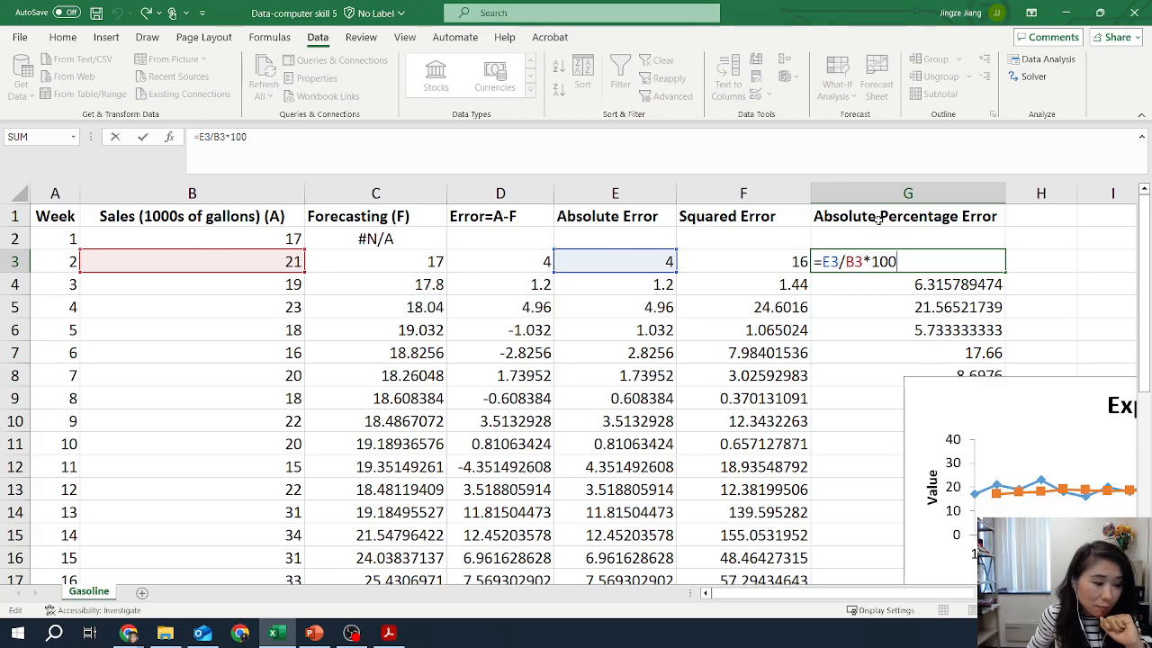
{"action": "key", "text": "Return"}
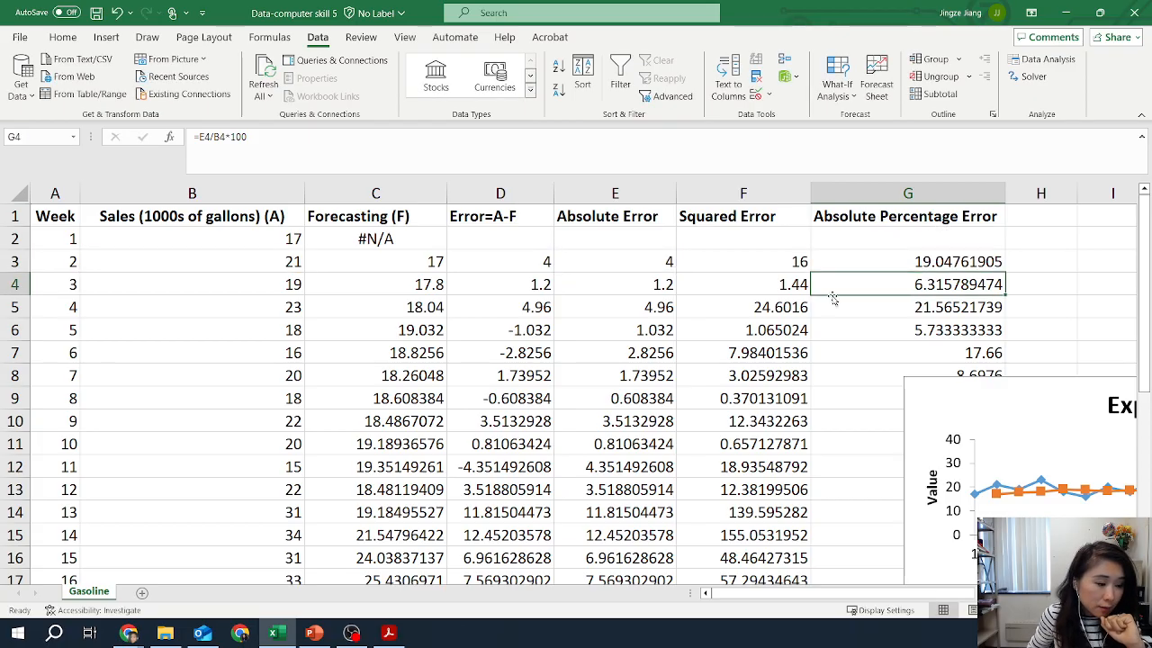
Step: Review the Absolute Error, Squared Error and Absolute Percentage Error columns against the MAE, MSE and MAPE rows below the data
{"action": "left_click", "coordinate": [615, 194]}
{"action": "scroll", "coordinate": [618, 296], "scroll_direction": "down", "scroll_amount": 5}
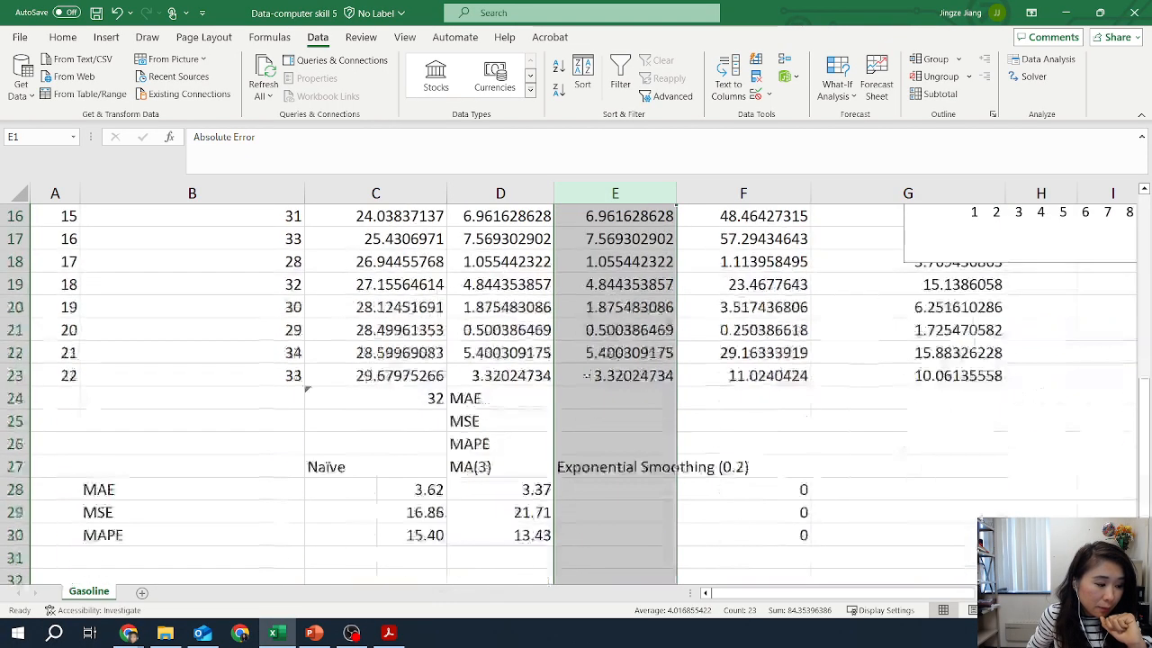
{"action": "left_click", "coordinate": [468, 400]}
{"action": "scroll", "coordinate": [467, 399], "scroll_direction": "up", "scroll_amount": 5}
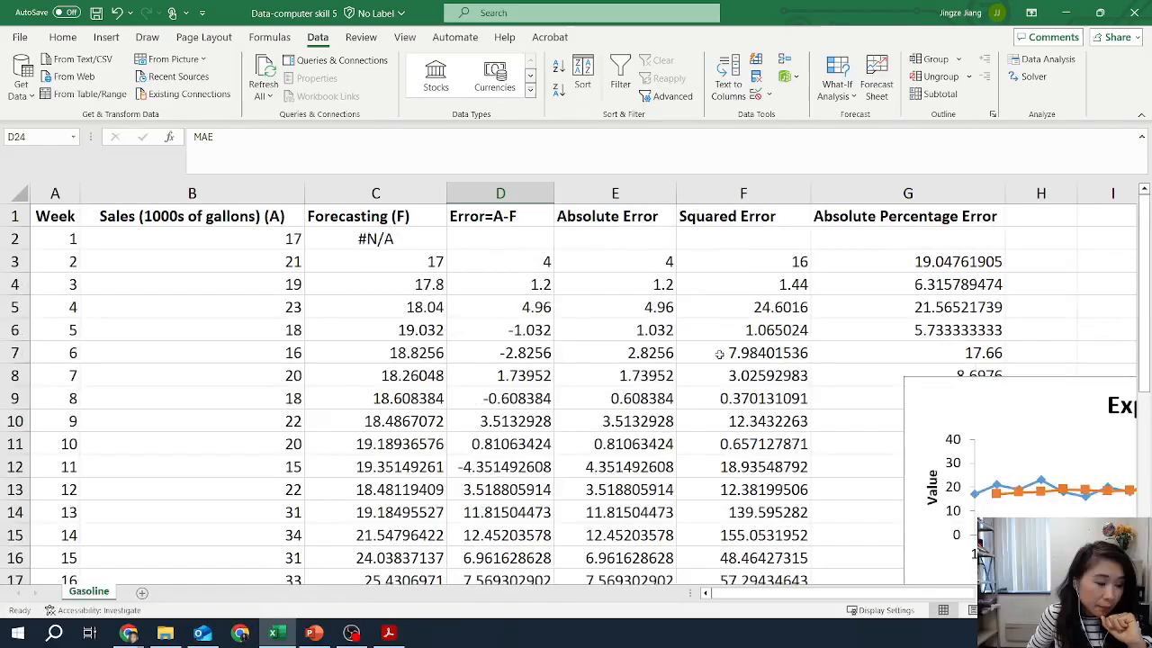
{"action": "left_click", "coordinate": [748, 194]}
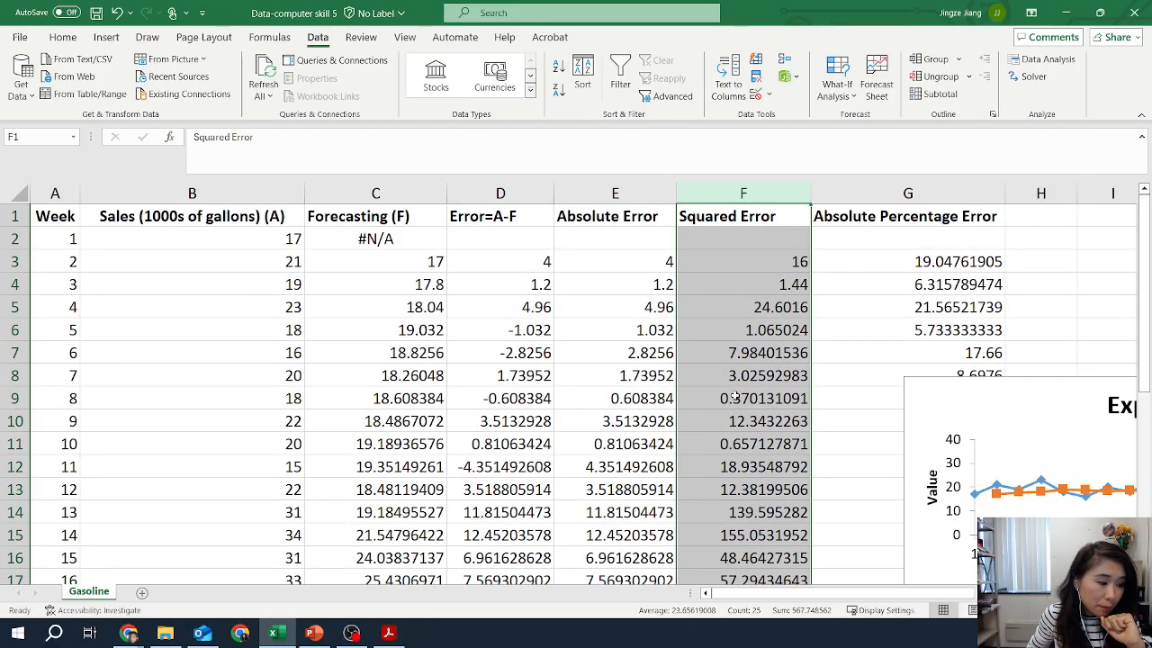
{"action": "scroll", "coordinate": [737, 396], "scroll_direction": "down", "scroll_amount": 5}
{"action": "scroll", "coordinate": [685, 449], "scroll_direction": "up", "scroll_amount": 5}
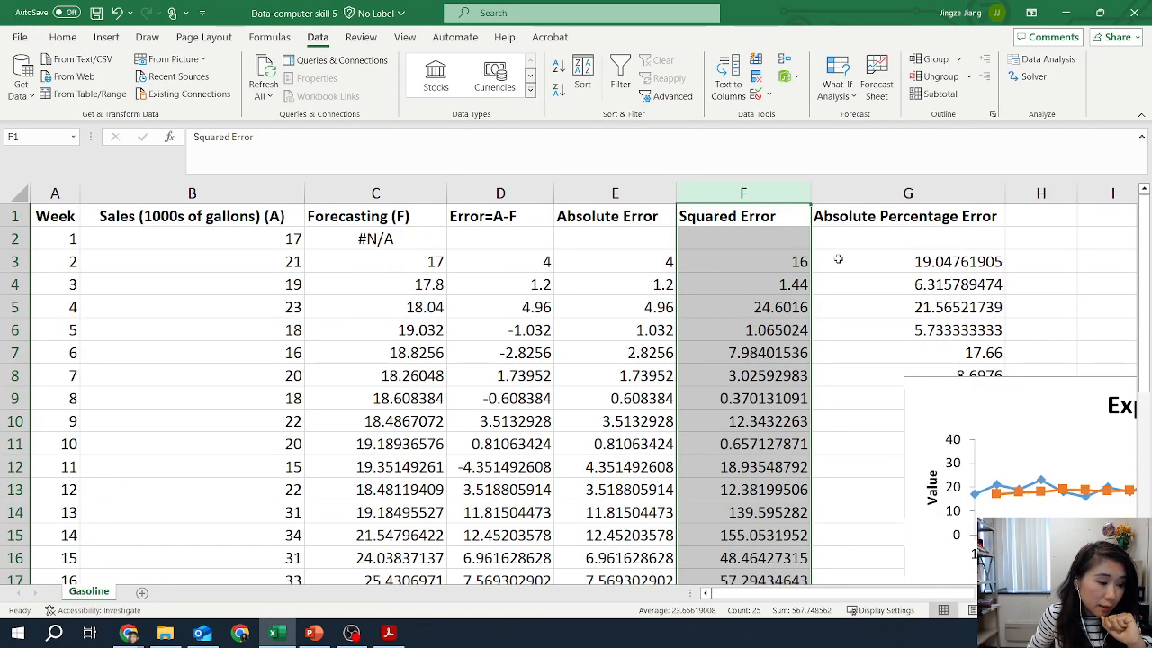
{"action": "left_click", "coordinate": [898, 212]}
{"action": "left_click", "coordinate": [899, 194]}
{"action": "scroll", "coordinate": [895, 258], "scroll_direction": "down", "scroll_amount": 4}
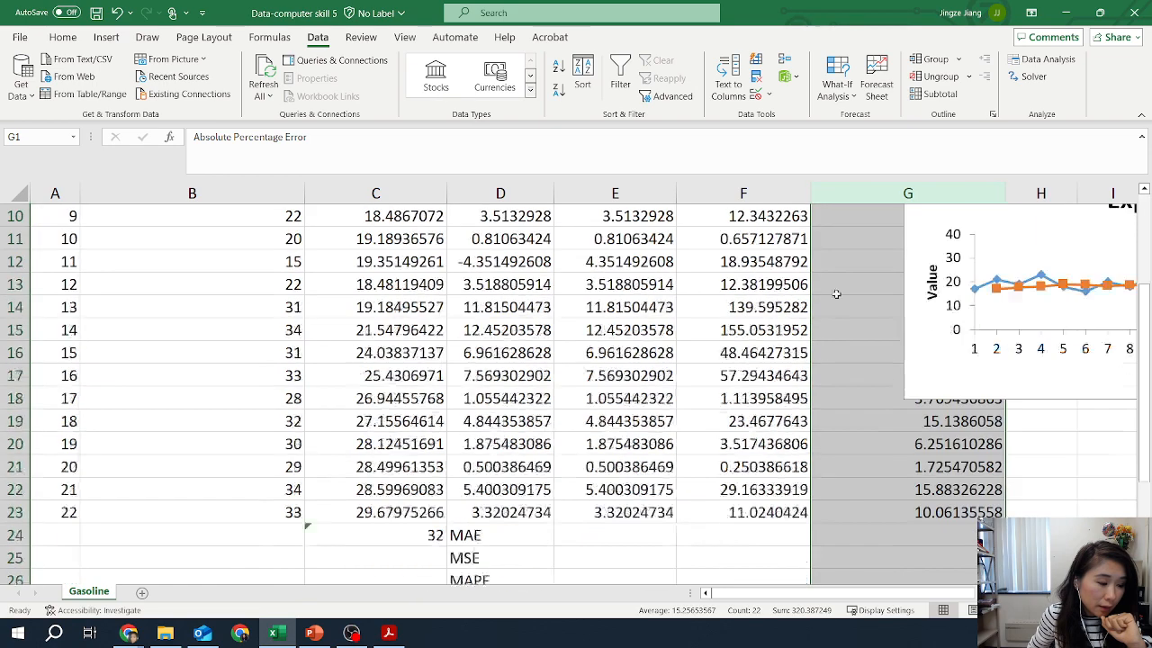
{"action": "scroll", "coordinate": [681, 512], "scroll_direction": "up", "scroll_amount": 4}
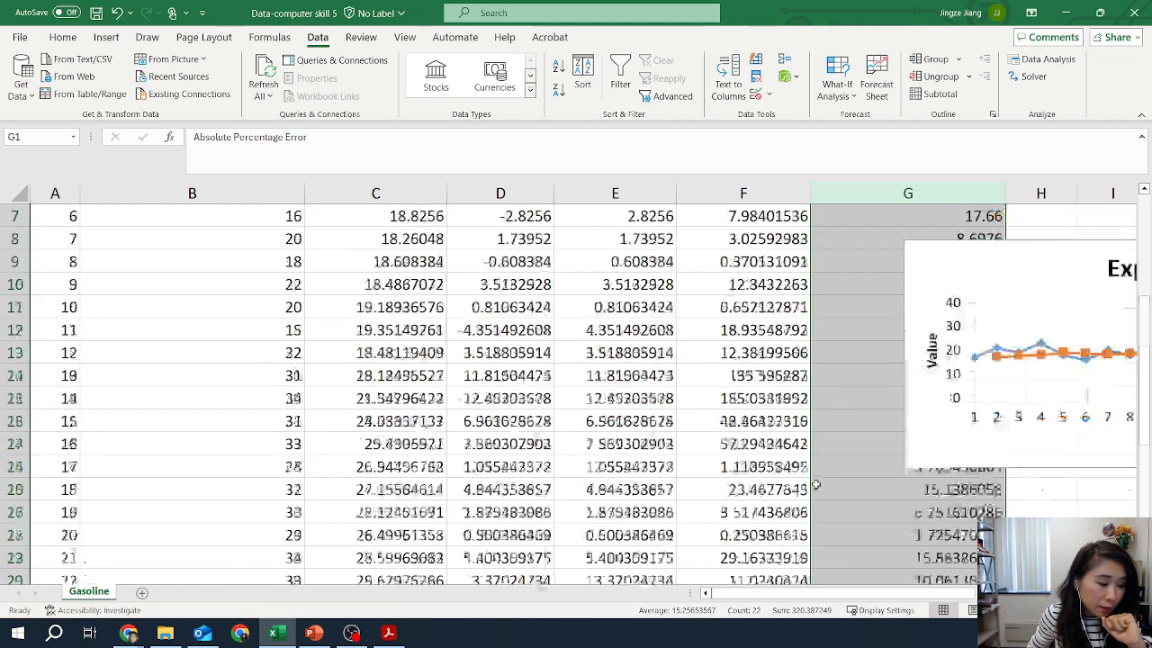
{"action": "left_click", "coordinate": [761, 375]}
{"action": "left_click", "coordinate": [645, 331]}
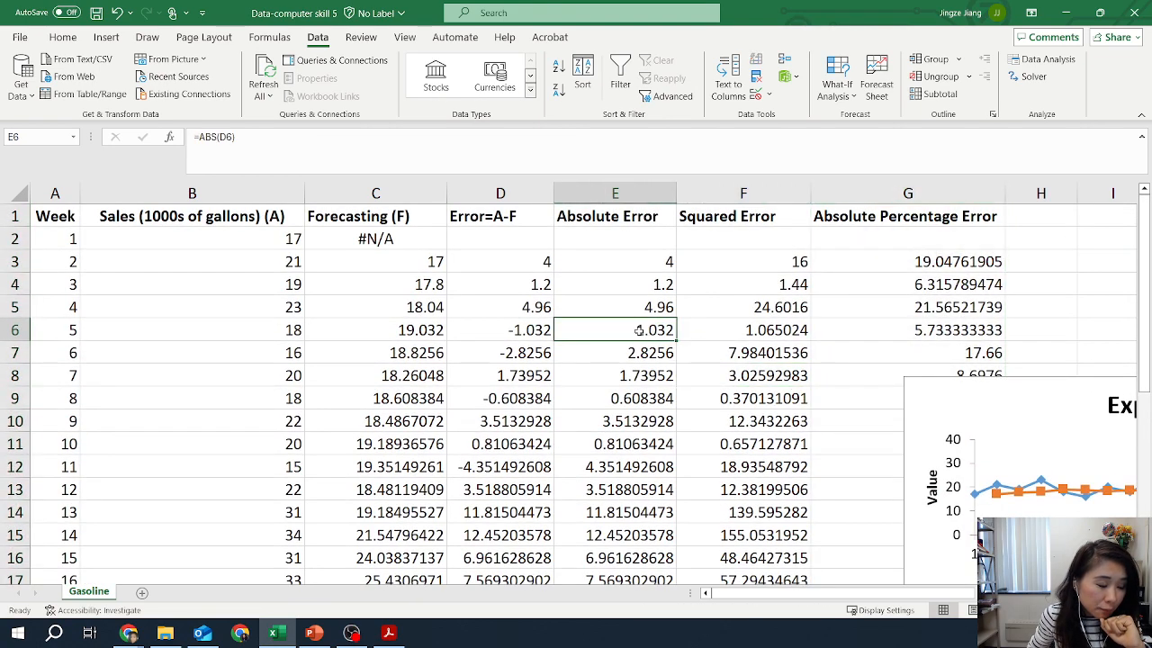
{"action": "left_click", "coordinate": [736, 310]}
{"action": "left_click", "coordinate": [882, 293]}
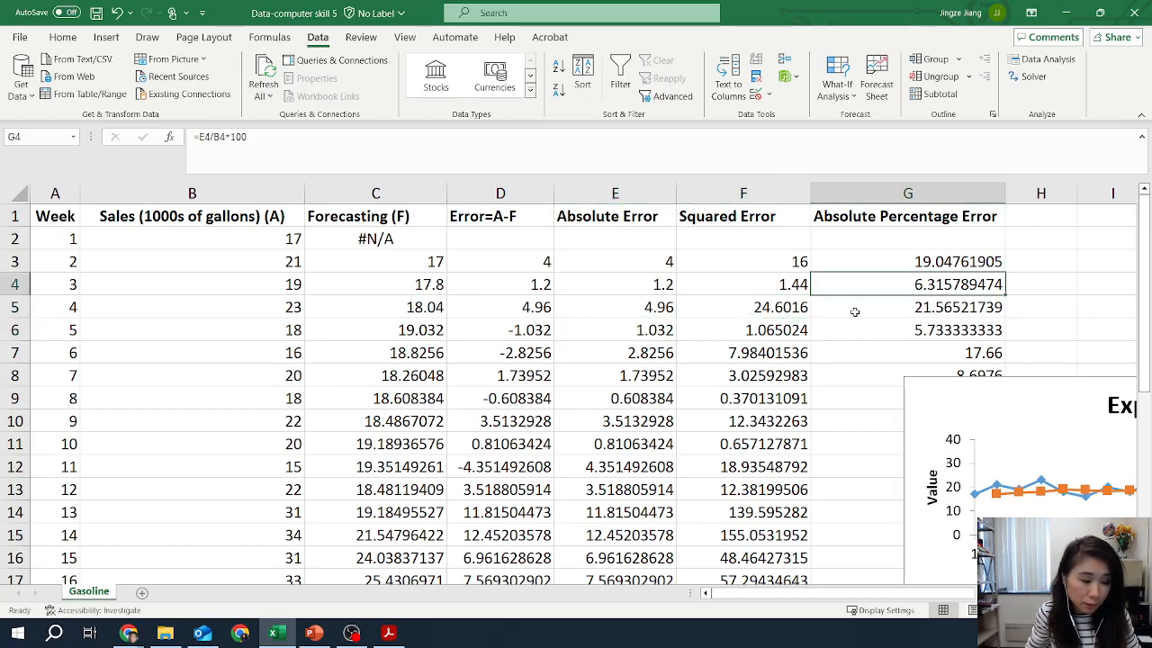
Step: Calculate the MAE in E24 with =AVERAGE(E3:E23) and clear the stray squared-error formula from F24
{"action": "scroll", "coordinate": [627, 266], "scroll_direction": "down", "scroll_amount": 3}
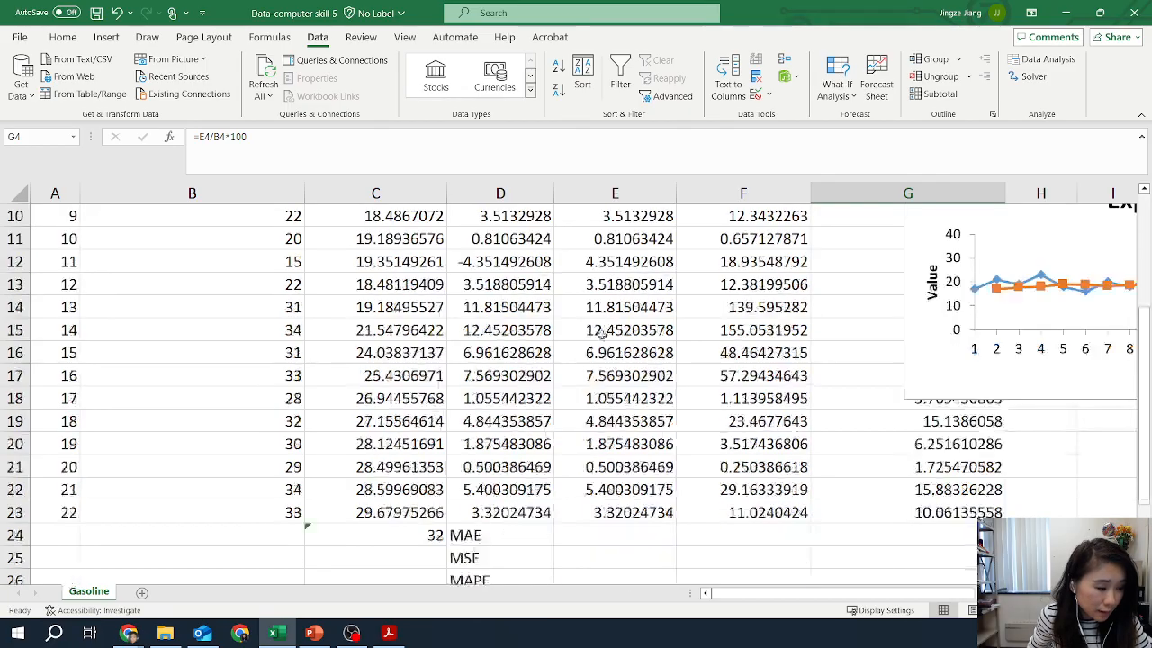
{"action": "left_click", "coordinate": [639, 540]}
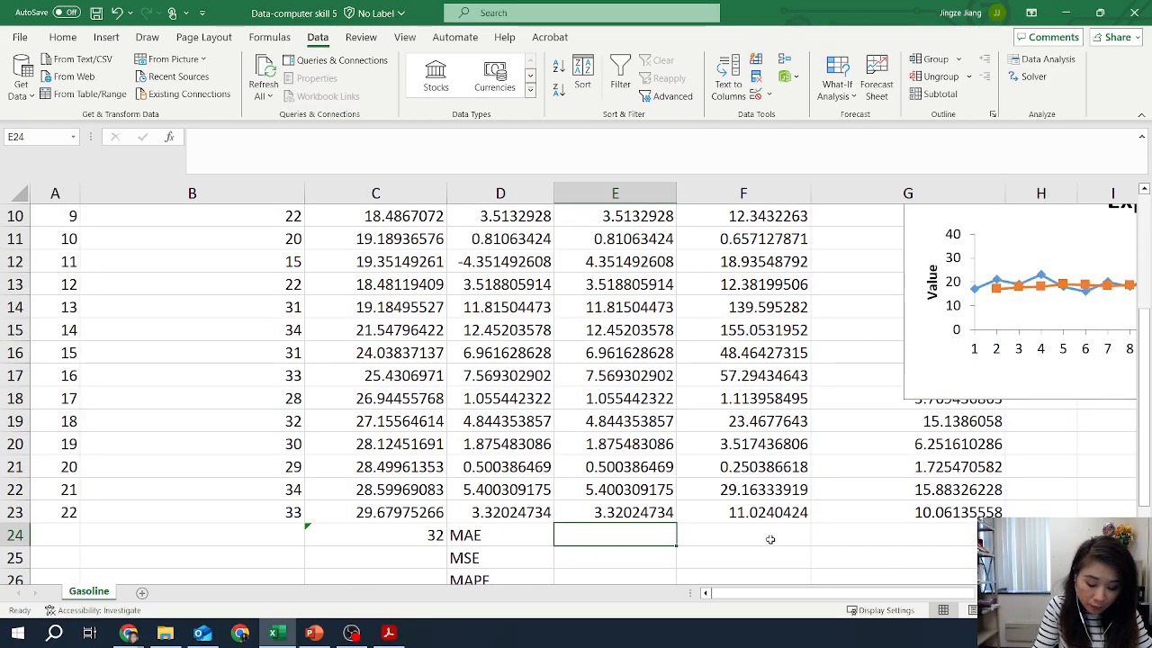
{"action": "type", "text": "=a"}
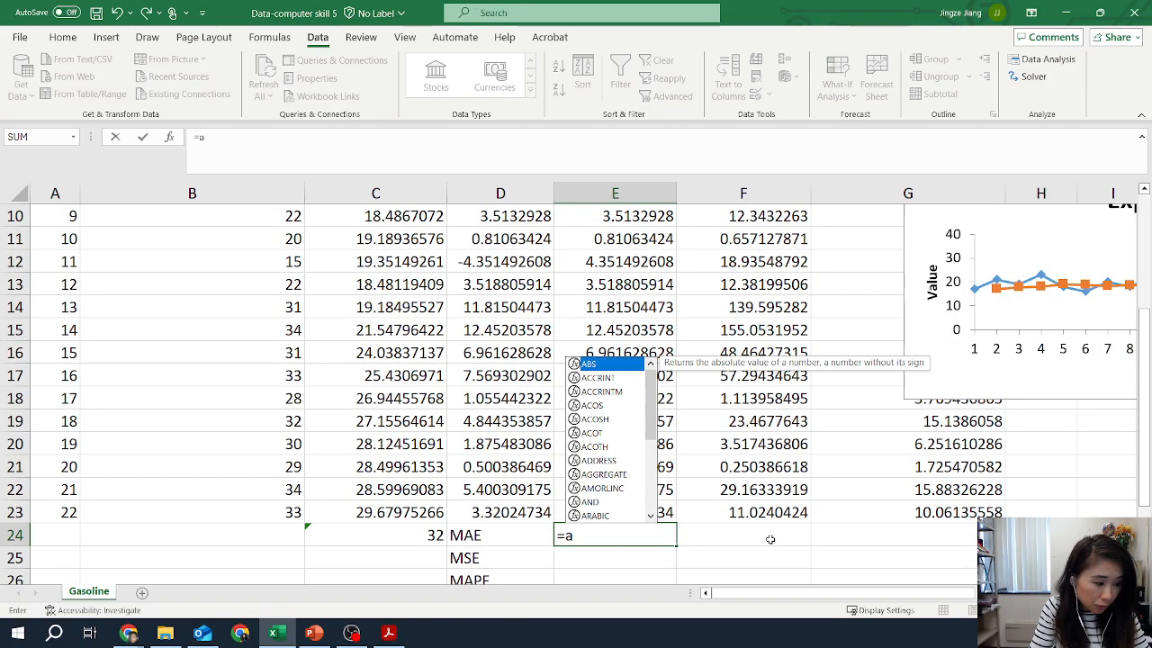
{"action": "type", "text": "verage"}
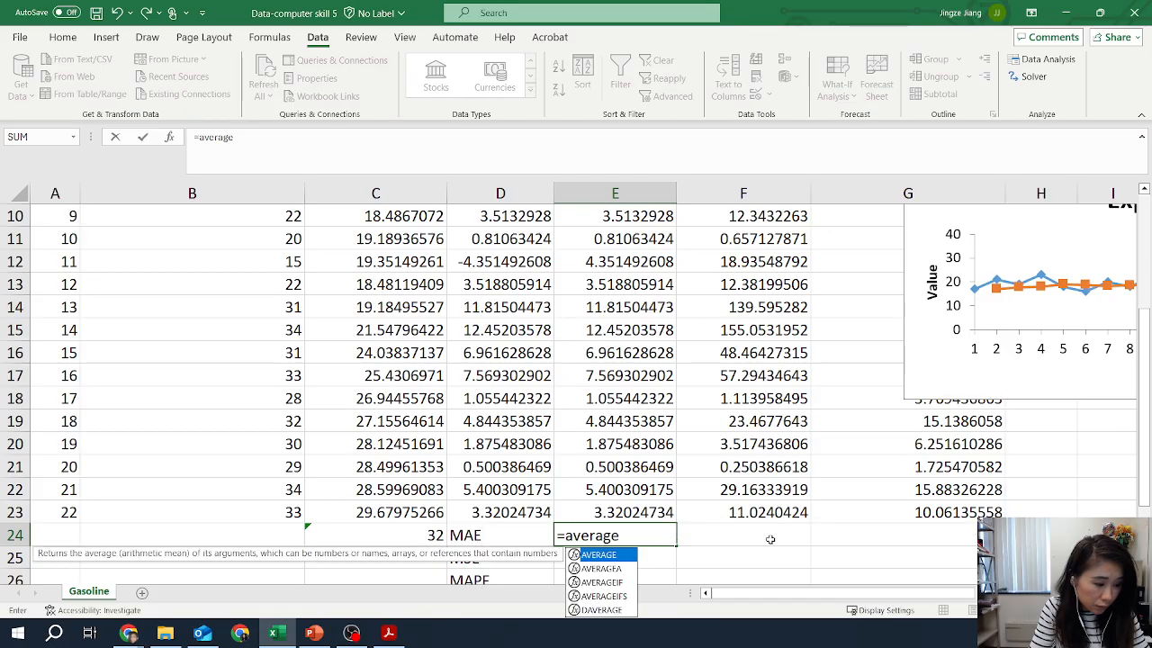
{"action": "type", "text": "("}
{"action": "scroll", "coordinate": [810, 472], "scroll_direction": "up", "scroll_amount": 3}
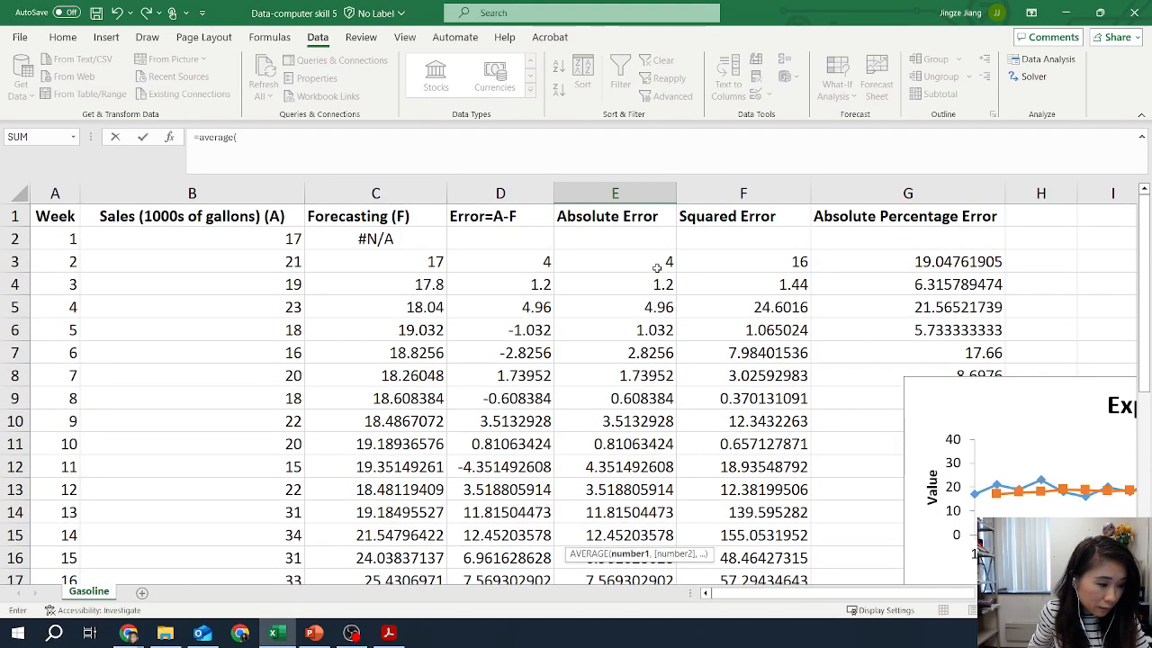
{"action": "left_click_drag", "start_coordinate": [662, 263], "coordinate": [624, 467]}
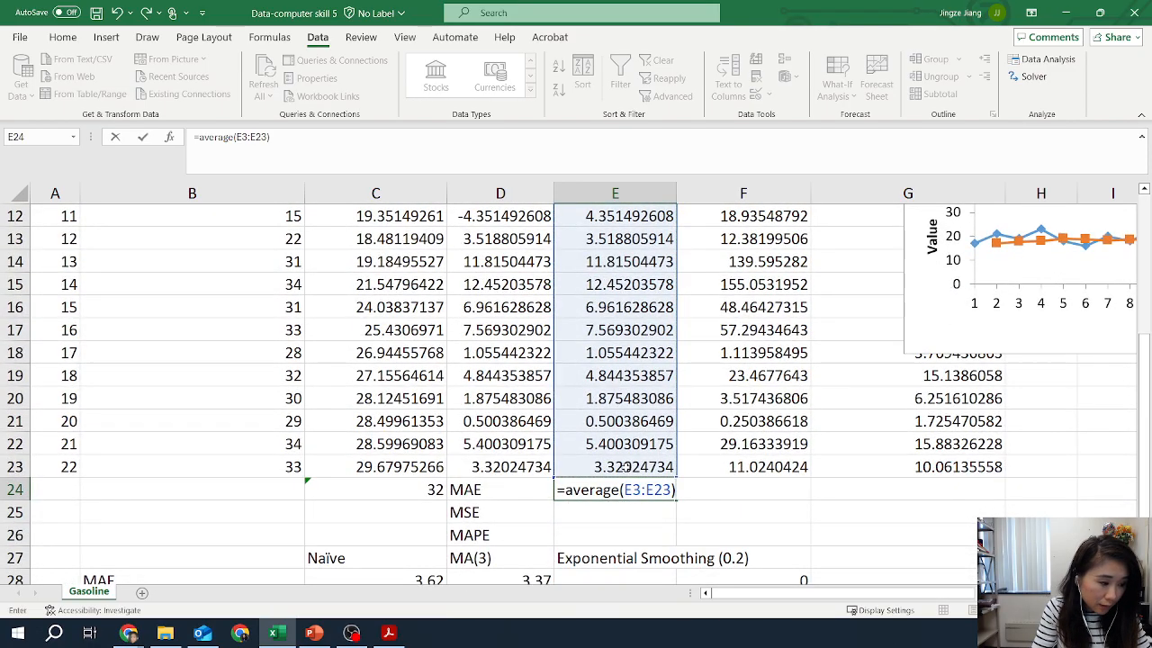
{"action": "key", "text": "Return"}
{"action": "left_click", "coordinate": [740, 491]}
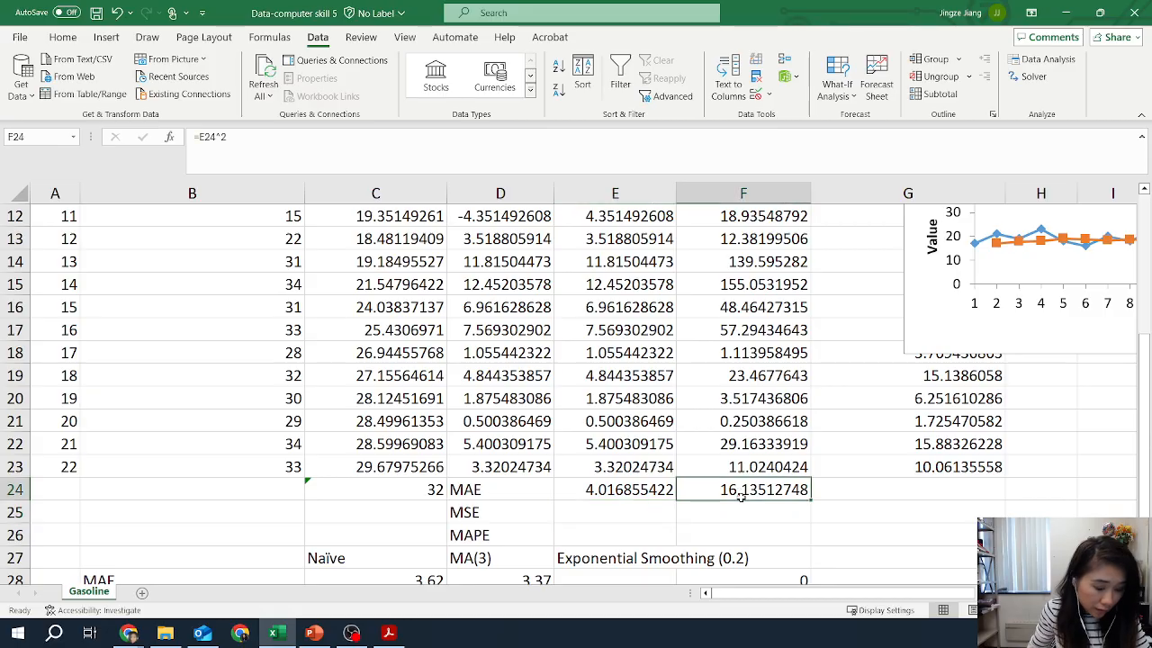
{"action": "key", "text": "Delete"}
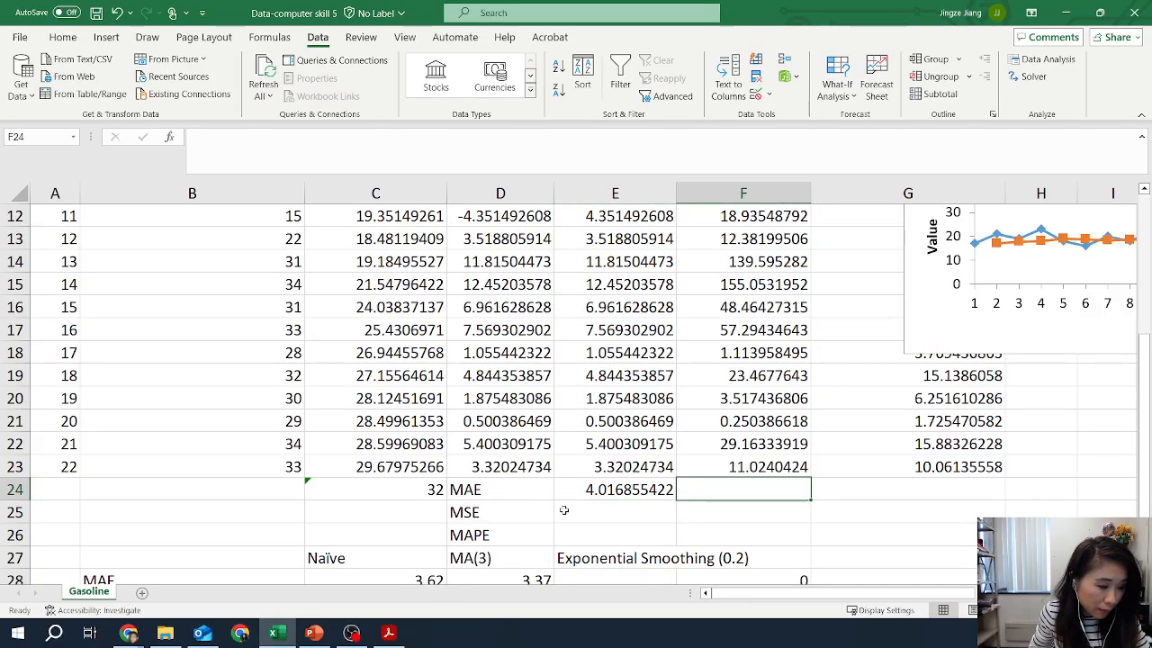
Step: Calculate the MSE in E25 as the average of the squared errors in F3:F23
{"action": "left_click", "coordinate": [601, 519]}
{"action": "type", "text": "="}
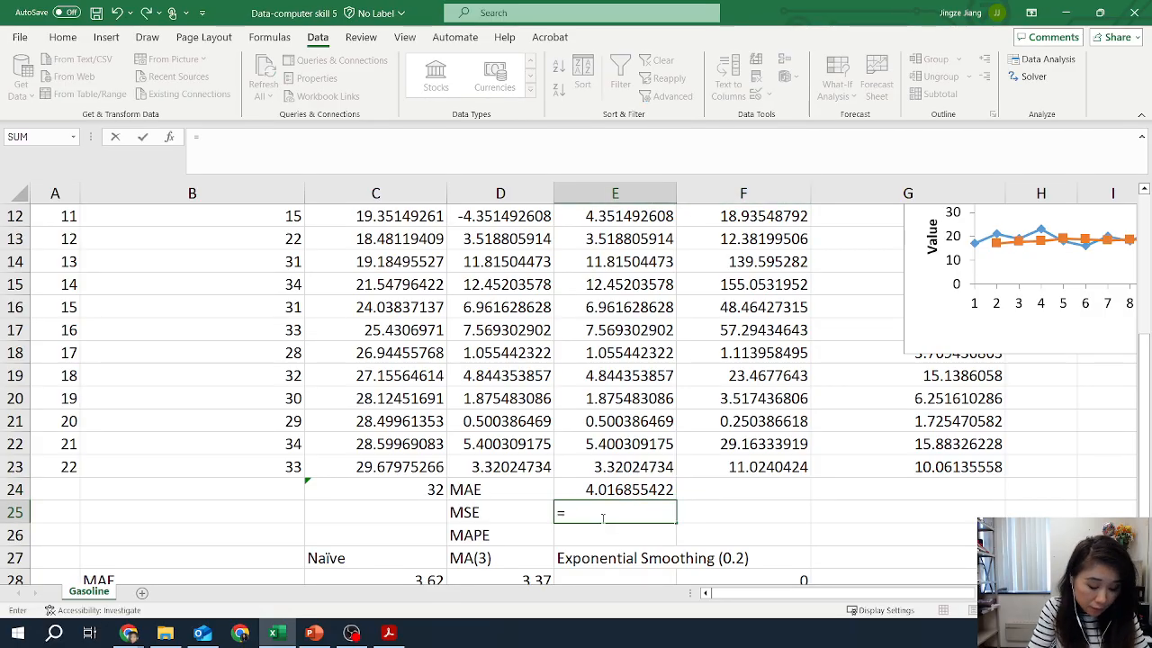
{"action": "type", "text": "average"}
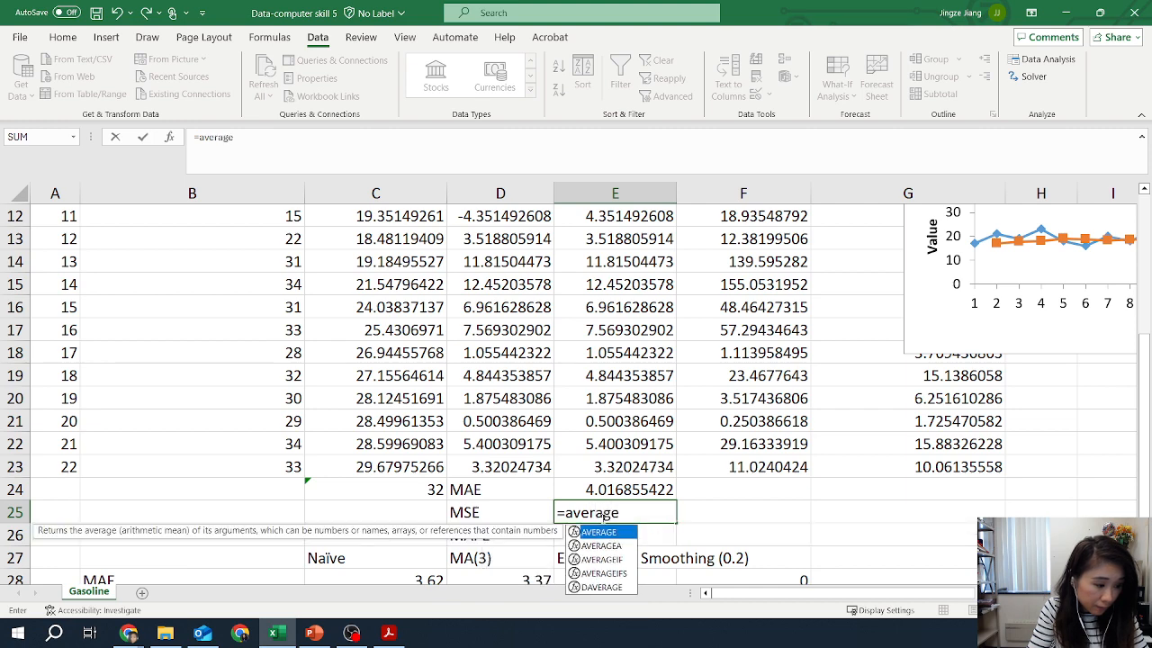
{"action": "type", "text": "("}
{"action": "scroll", "coordinate": [734, 323], "scroll_direction": "up", "scroll_amount": 4}
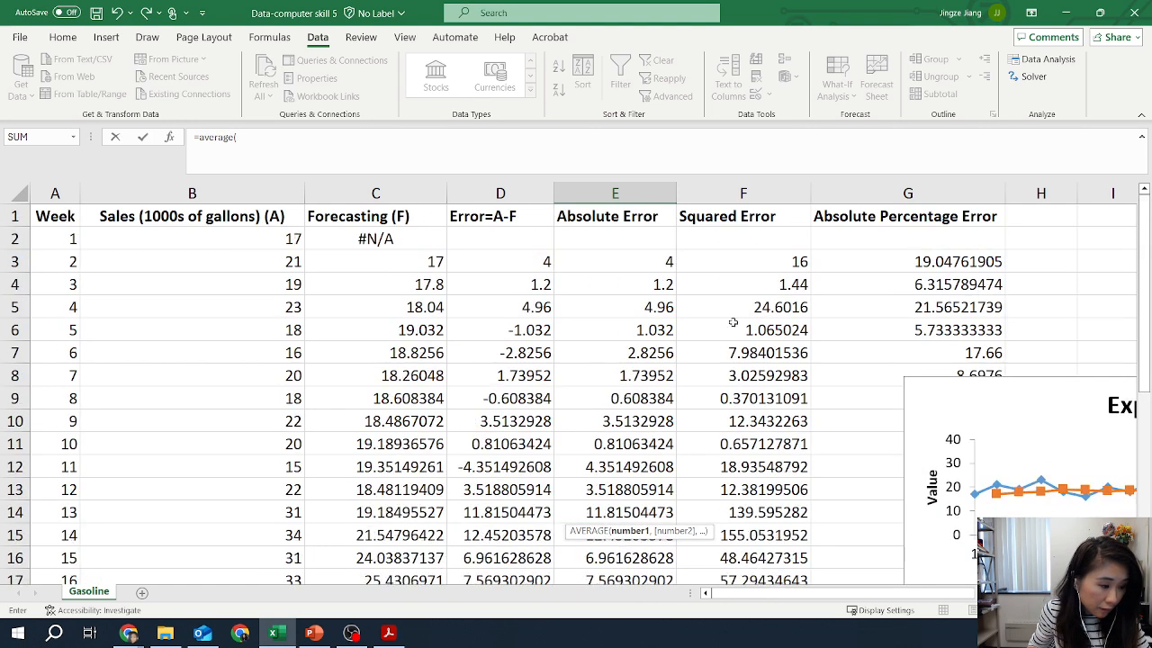
{"action": "left_click_drag", "start_coordinate": [769, 262], "coordinate": [774, 512]}
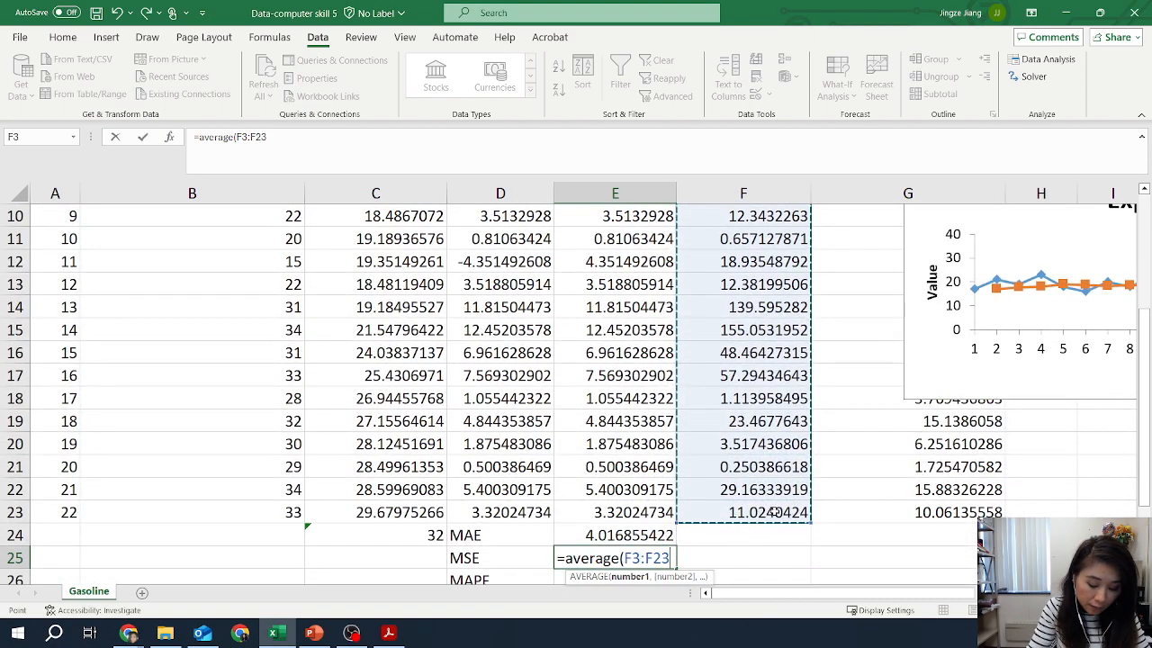
{"action": "type", "text": ")"}
{"action": "key", "text": "Return"}
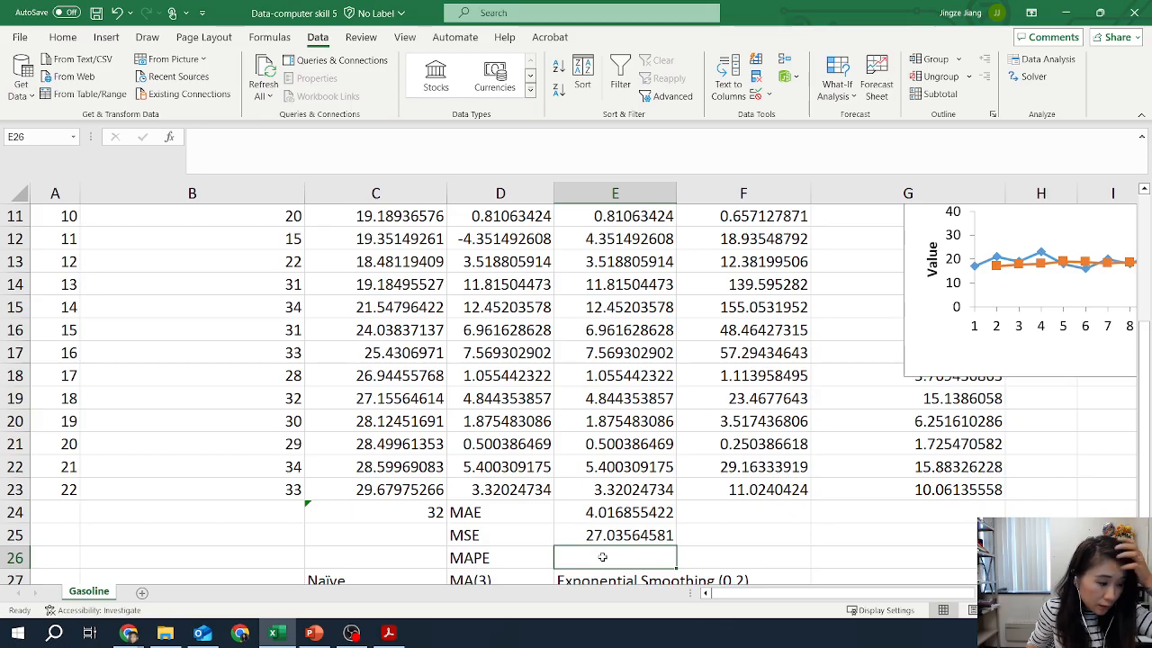
Step: Calculate the MAPE in E26 as the average of the absolute percentage errors in G3:G23
{"action": "type", "text": "="}
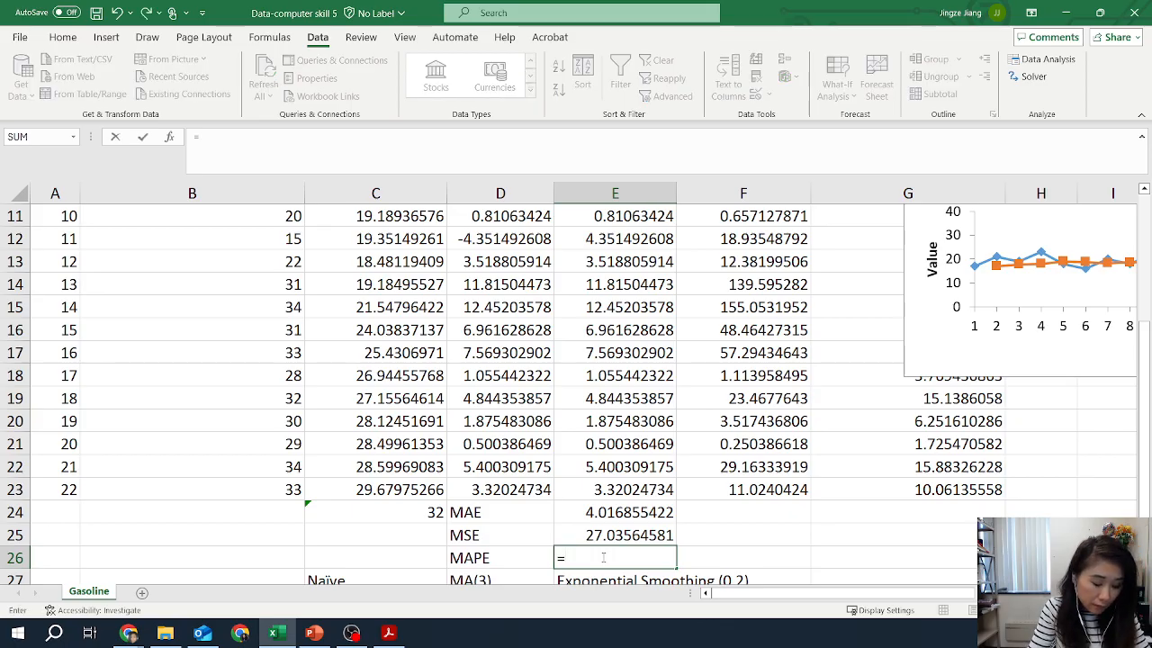
{"action": "type", "text": "average"}
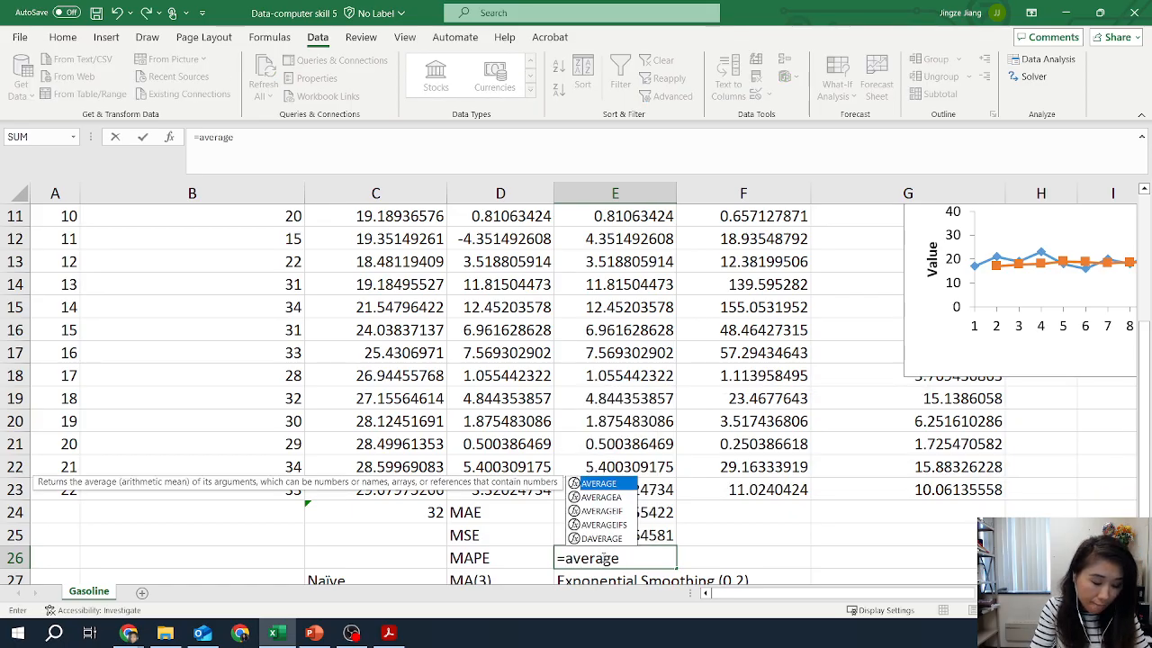
{"action": "type", "text": "("}
{"action": "scroll", "coordinate": [690, 505], "scroll_direction": "up", "scroll_amount": 4}
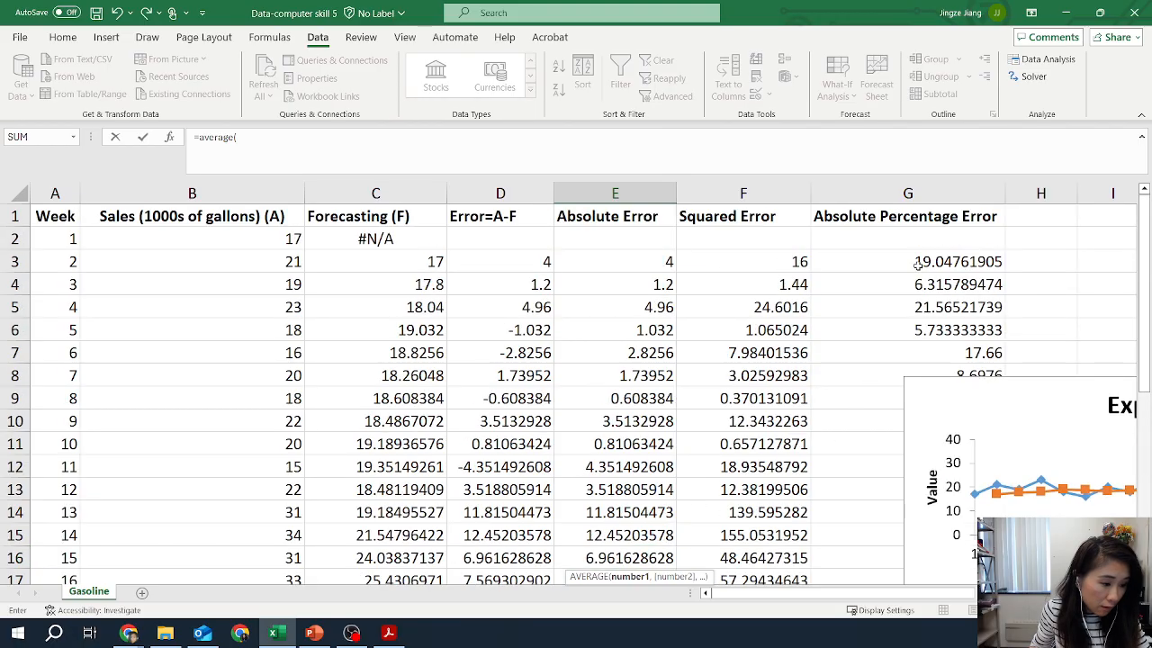
{"action": "left_click_drag", "start_coordinate": [915, 263], "coordinate": [901, 559]}
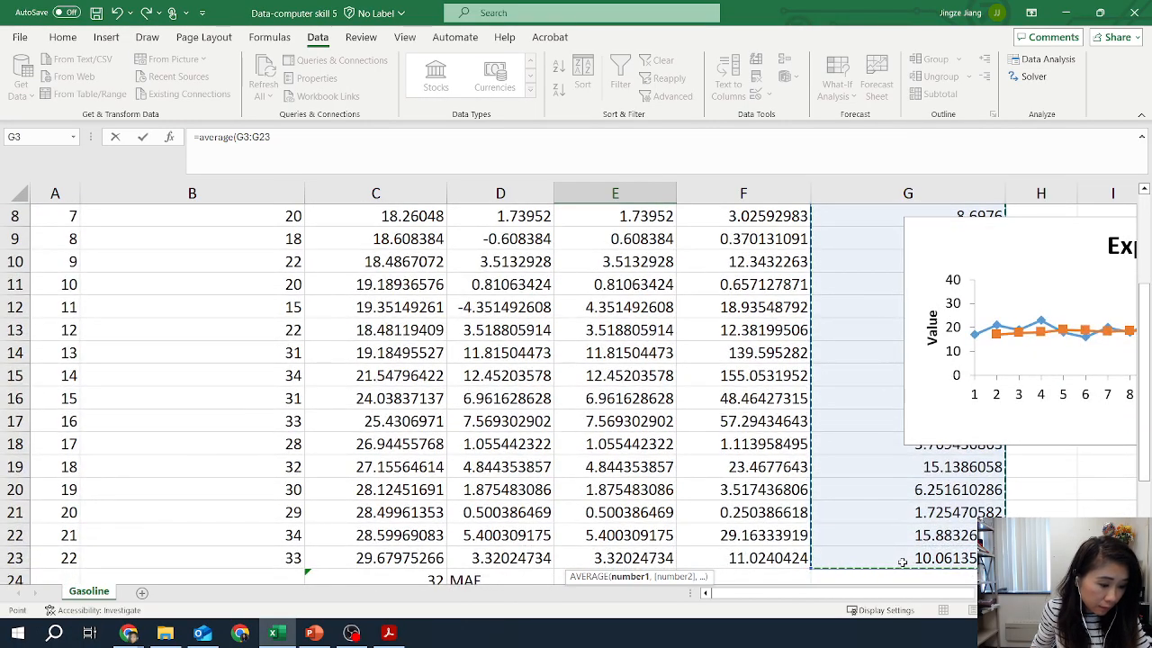
{"action": "key", "text": "Return"}
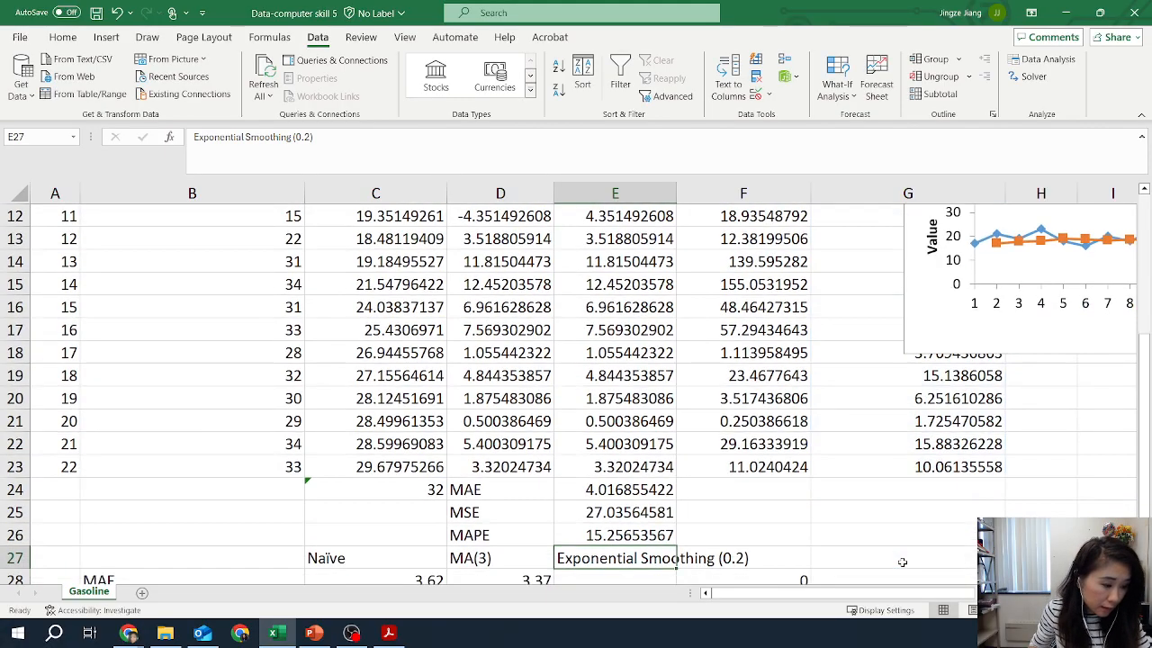
Step: Enter 4.02 as the Exponential Smoothing (0.2) MAE in E28 and clear the stray formulas from F28:F30
{"action": "left_click", "coordinate": [612, 489]}
{"action": "scroll", "coordinate": [607, 512], "scroll_direction": "down", "scroll_amount": 1}
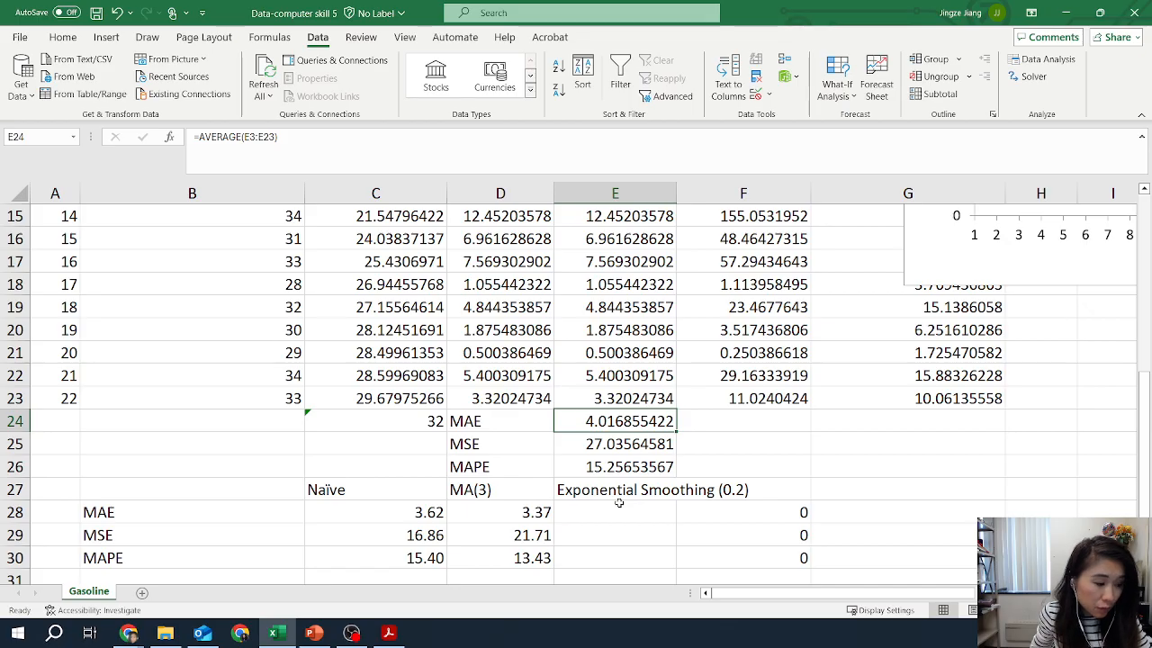
{"action": "left_click", "coordinate": [619, 511]}
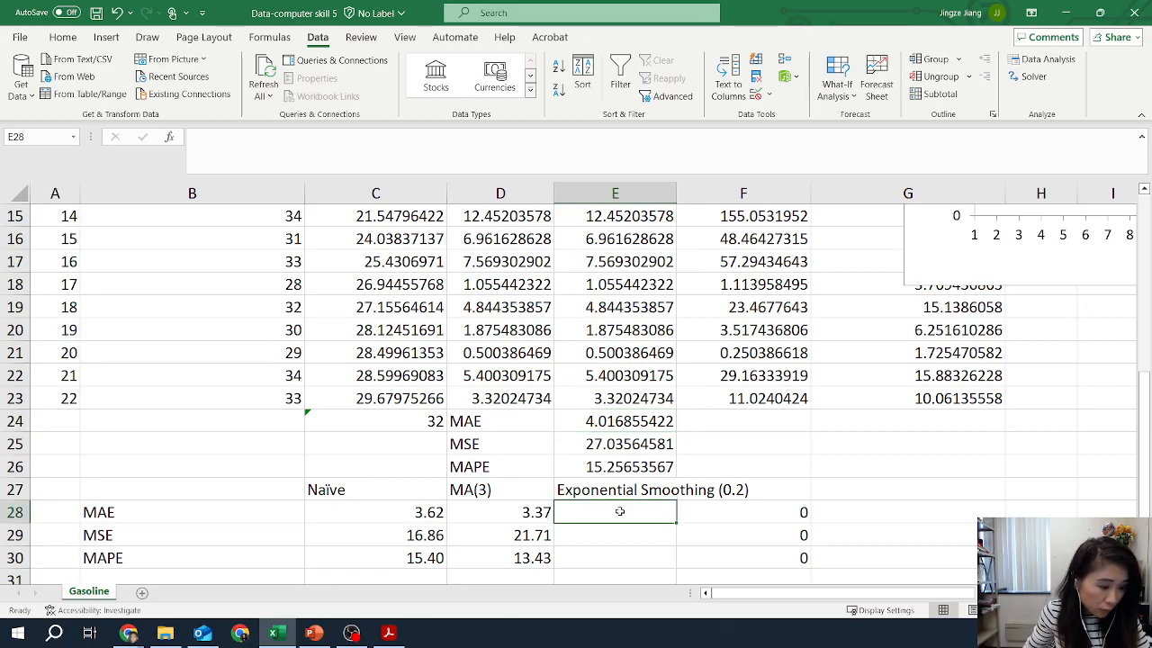
{"action": "type", "text": "4."}
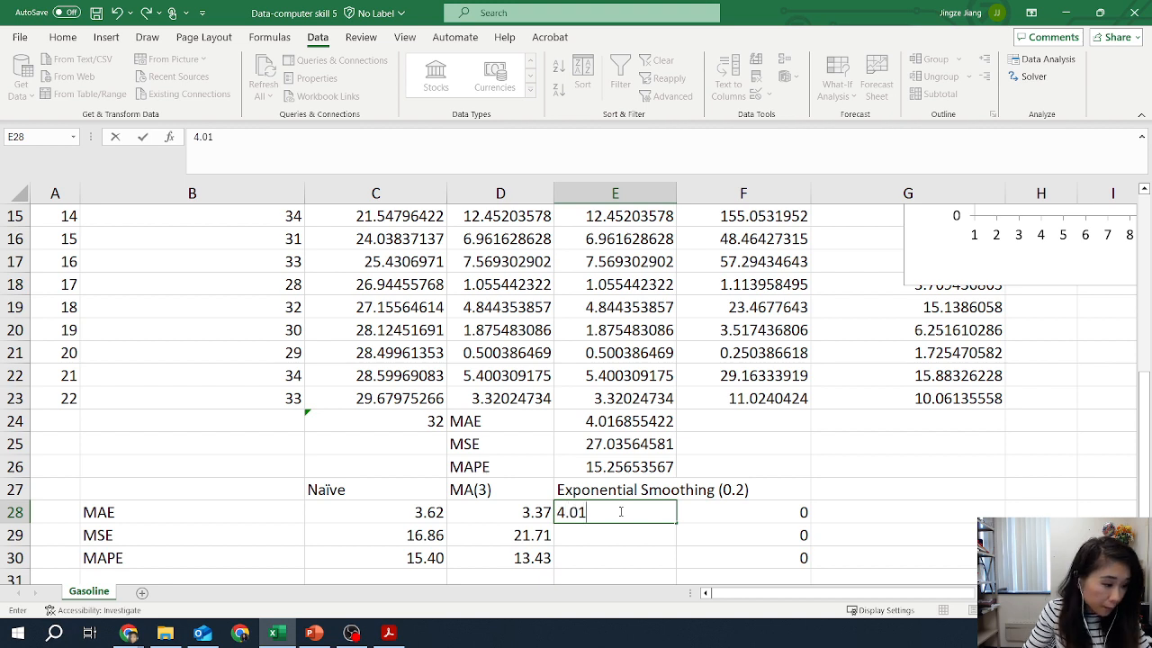
{"action": "type", "text": "02"}
{"action": "key", "text": "Return"}
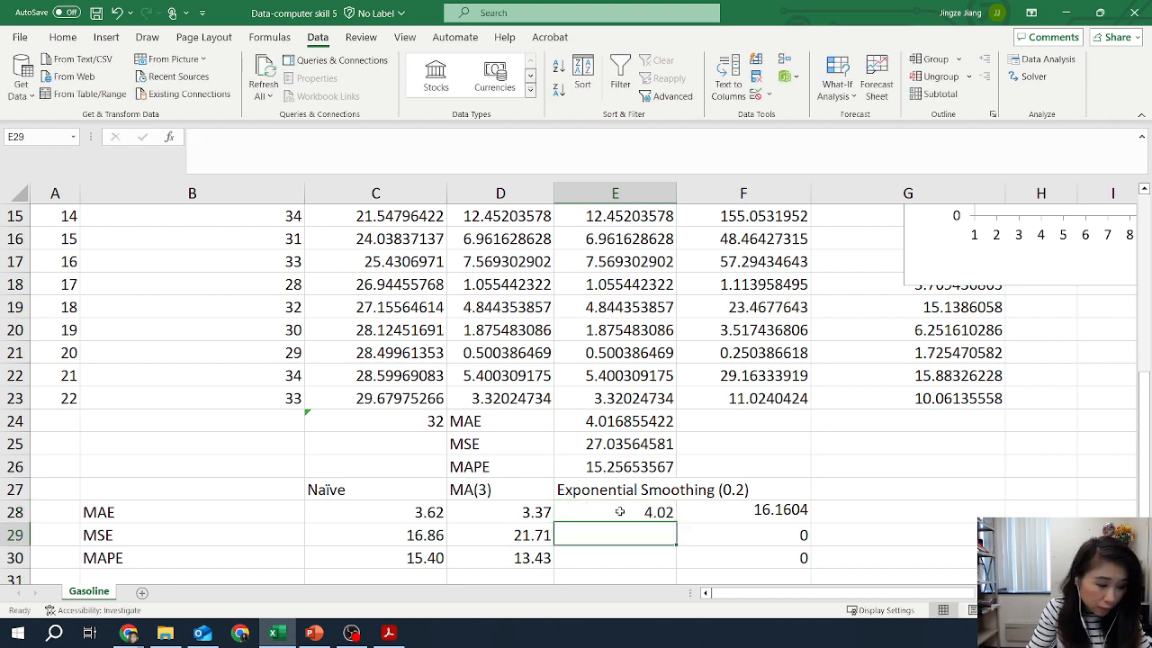
{"action": "left_click_drag", "start_coordinate": [704, 512], "coordinate": [745, 557]}
{"action": "key", "text": "Delete"}
Step: Enter the Exponential Smoothing (0.2) MSE of 27.04 in E29 and MAPE of 15.26 in E30
{"action": "left_click", "coordinate": [654, 533]}
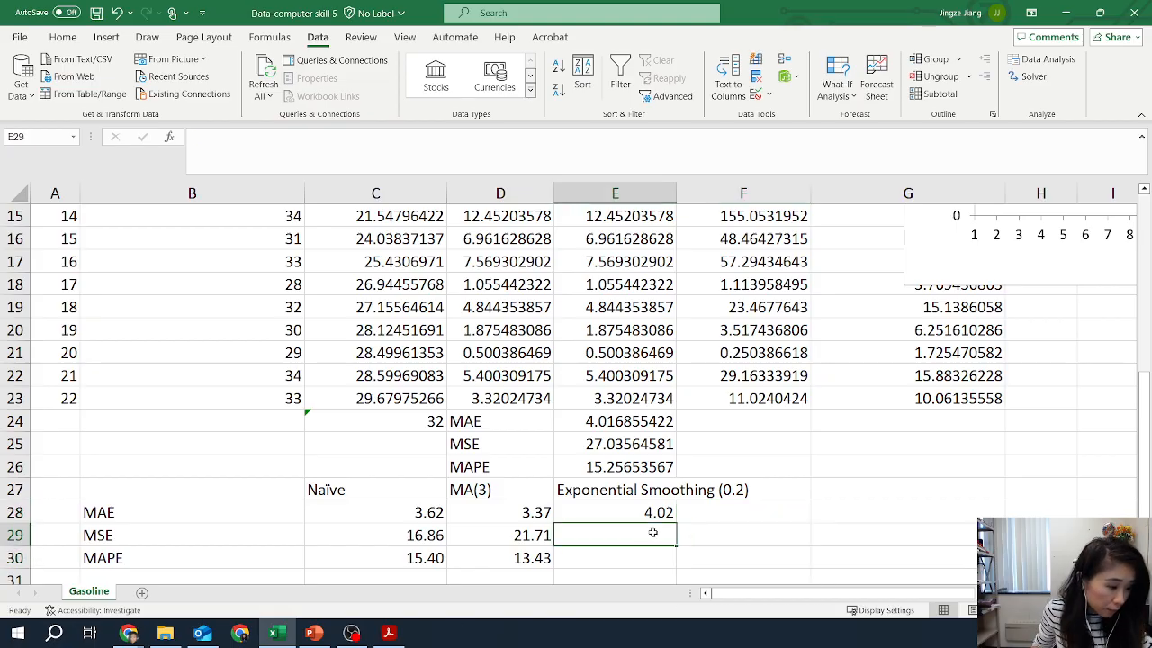
{"action": "left_click", "coordinate": [609, 440]}
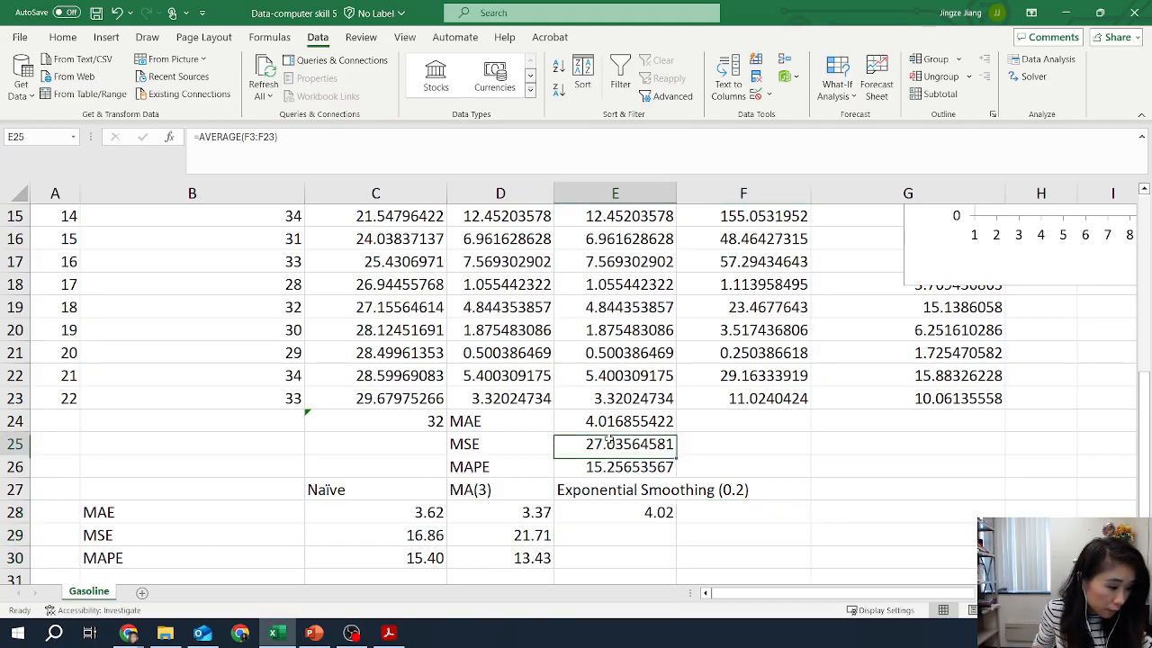
{"action": "left_click", "coordinate": [624, 535]}
{"action": "type", "text": "27."}
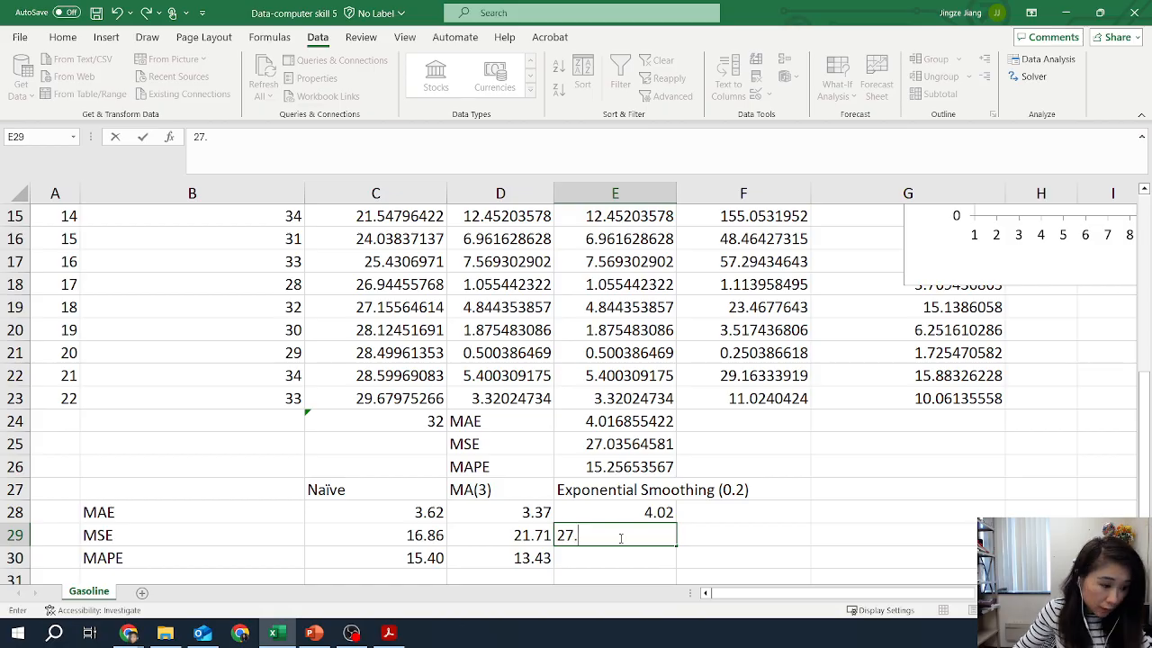
{"action": "type", "text": "04"}
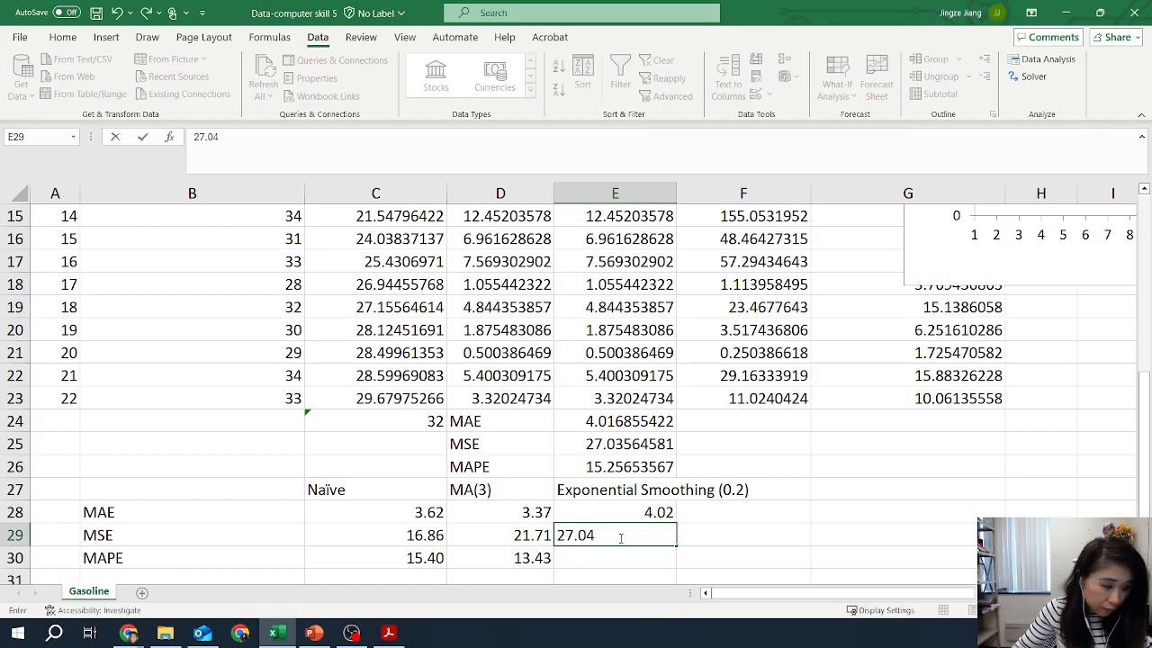
{"action": "left_click", "coordinate": [618, 560]}
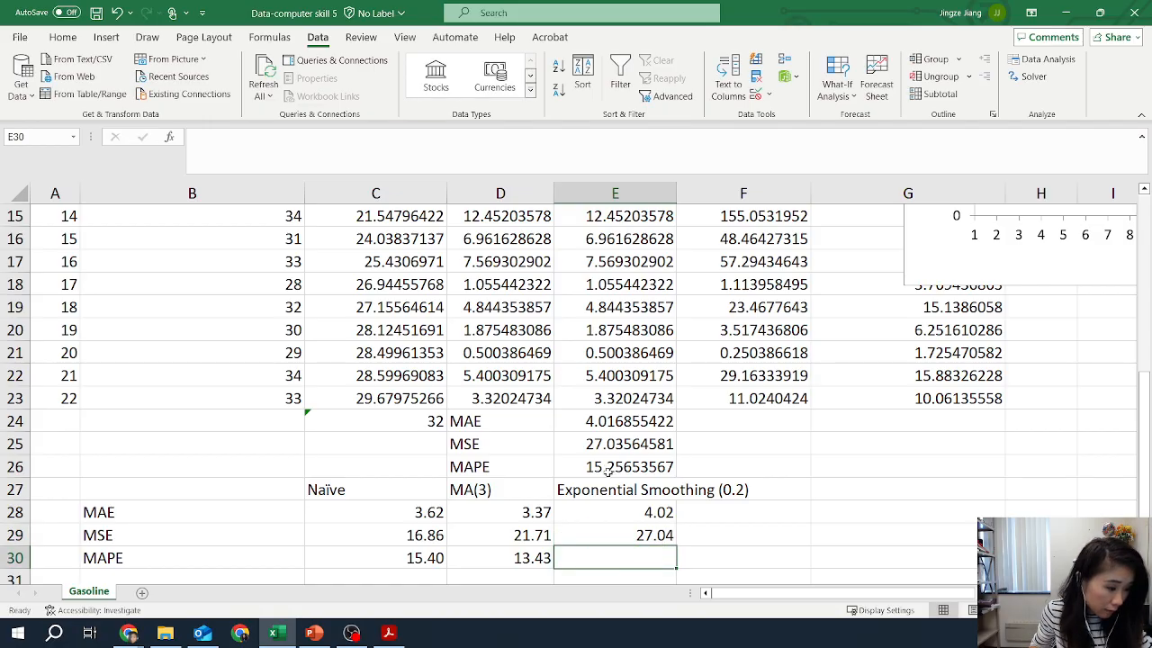
{"action": "type", "text": "15"}
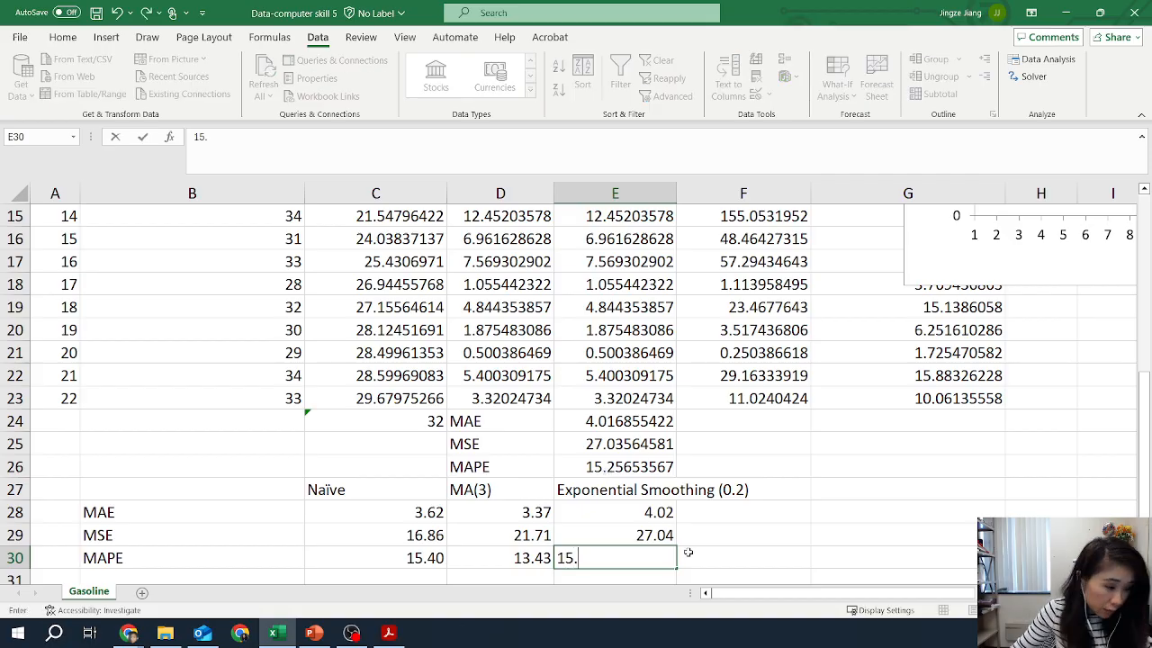
{"action": "type", "text": ".26"}
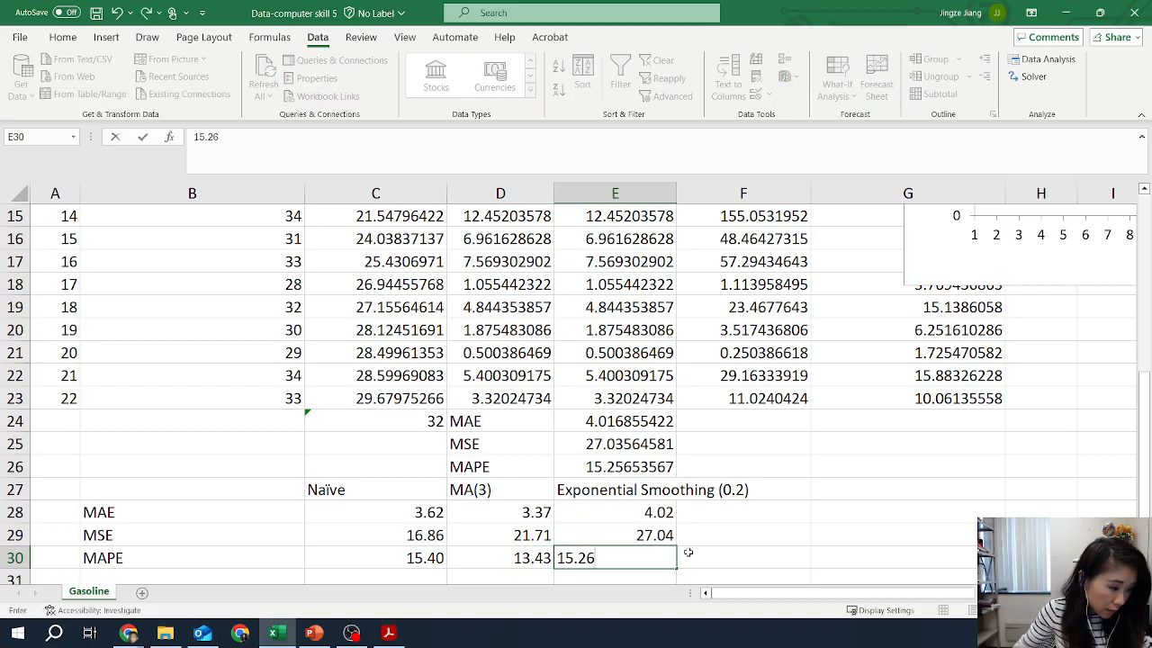
{"action": "left_click", "coordinate": [751, 526]}
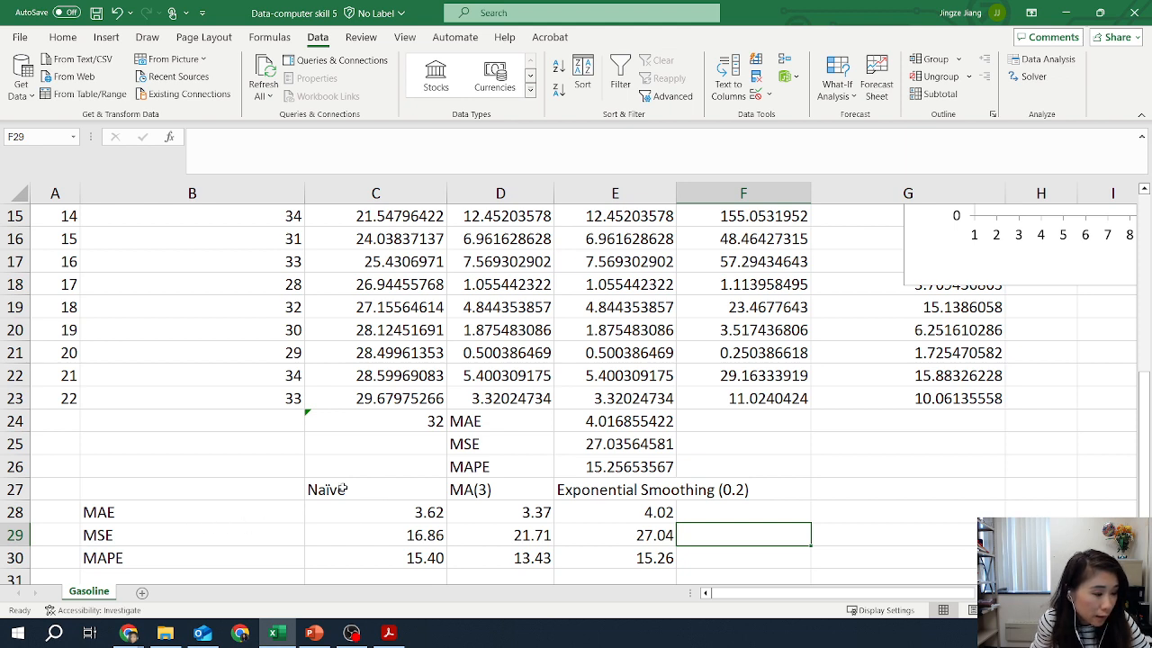
Step: Color the lowest value in the comparison table's MAE row, the MA(3) figure in D28, red
{"action": "scroll", "coordinate": [338, 511], "scroll_direction": "down", "scroll_amount": 1}
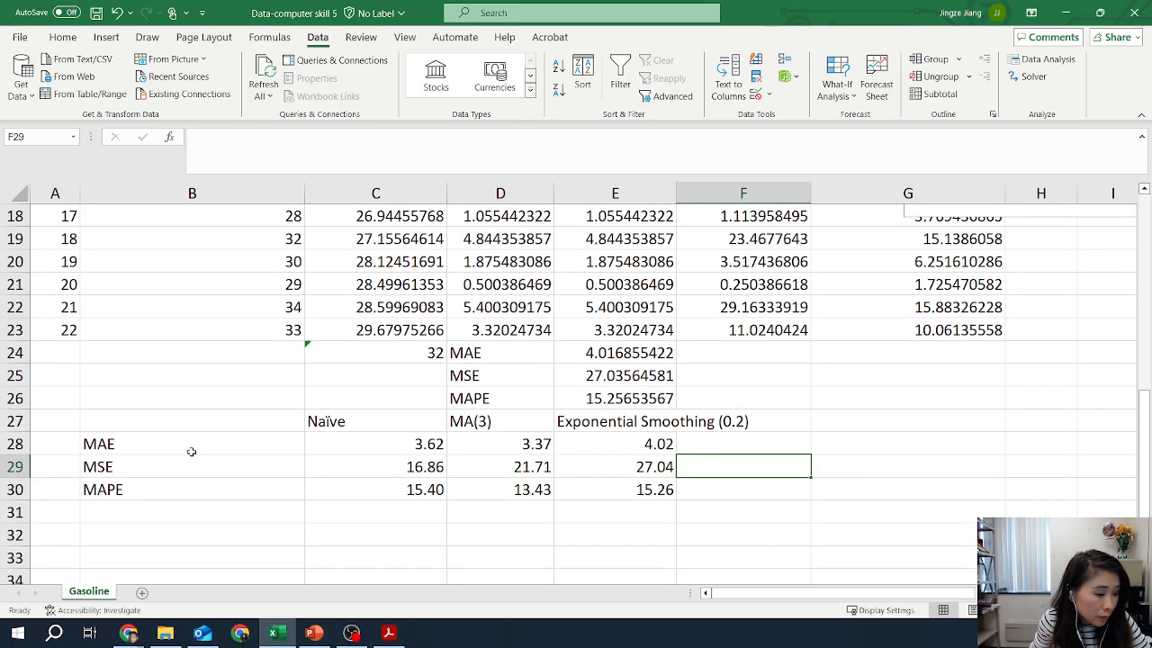
{"action": "left_click_drag", "start_coordinate": [191, 450], "coordinate": [596, 444]}
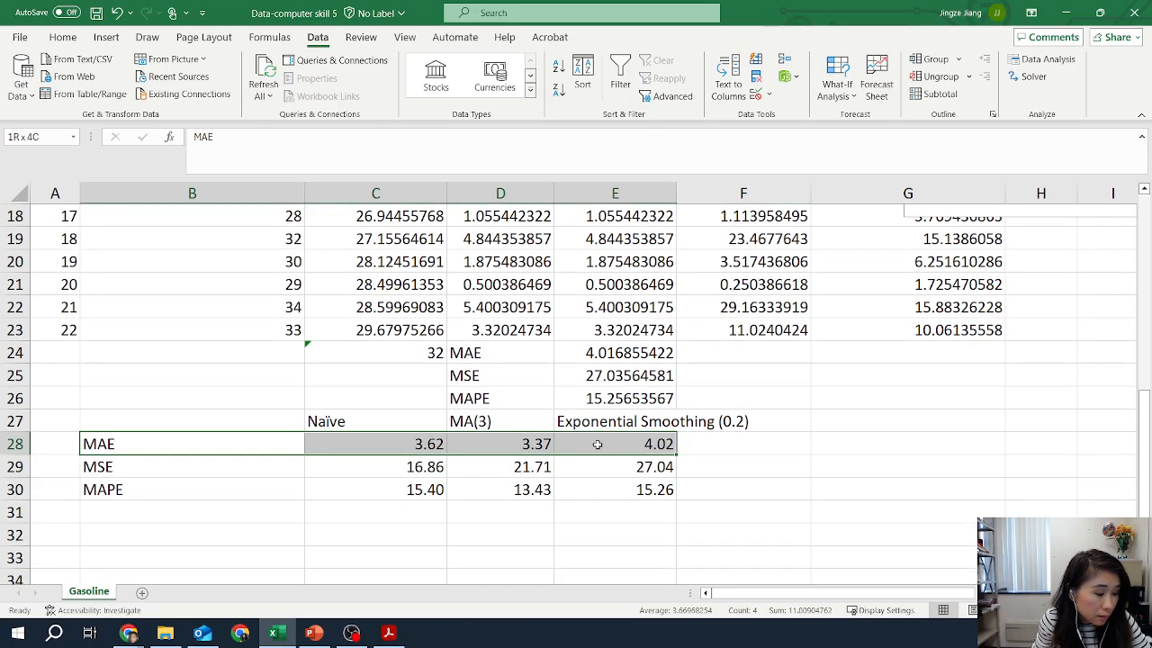
{"action": "left_click", "coordinate": [519, 441]}
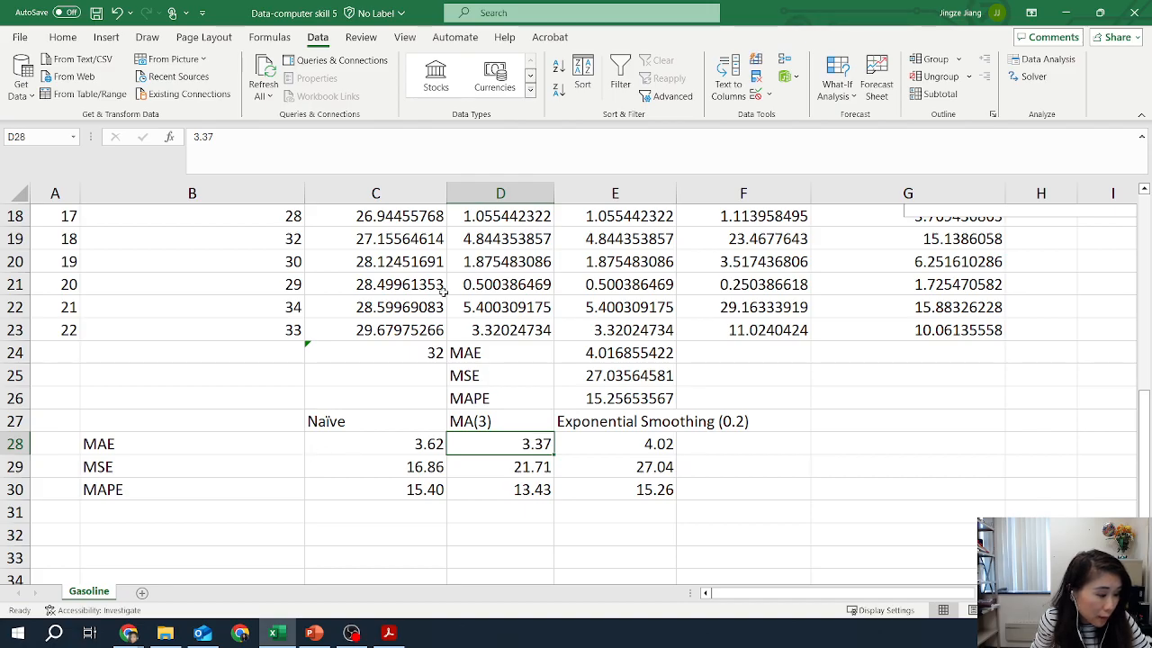
{"action": "left_click", "coordinate": [63, 37]}
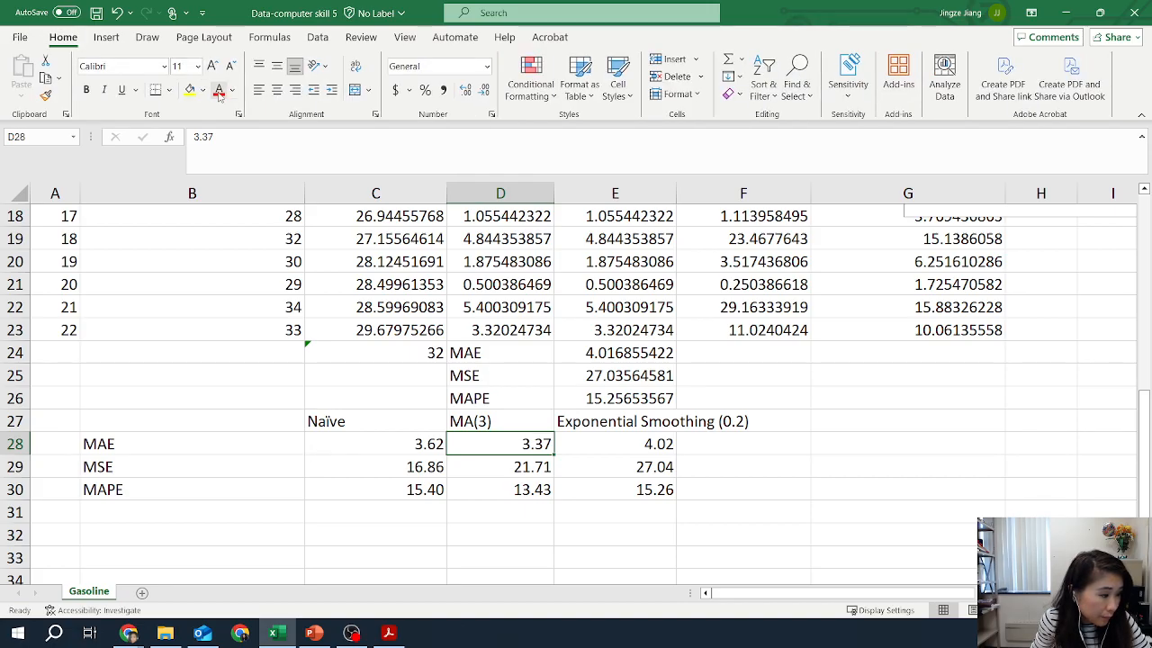
{"action": "left_click", "coordinate": [219, 95]}
Step: Color the lowest MSE, in the Naïve column (C29), and the lowest MAPE, in the MA(3) column (D30), red
{"action": "left_click", "coordinate": [151, 464]}
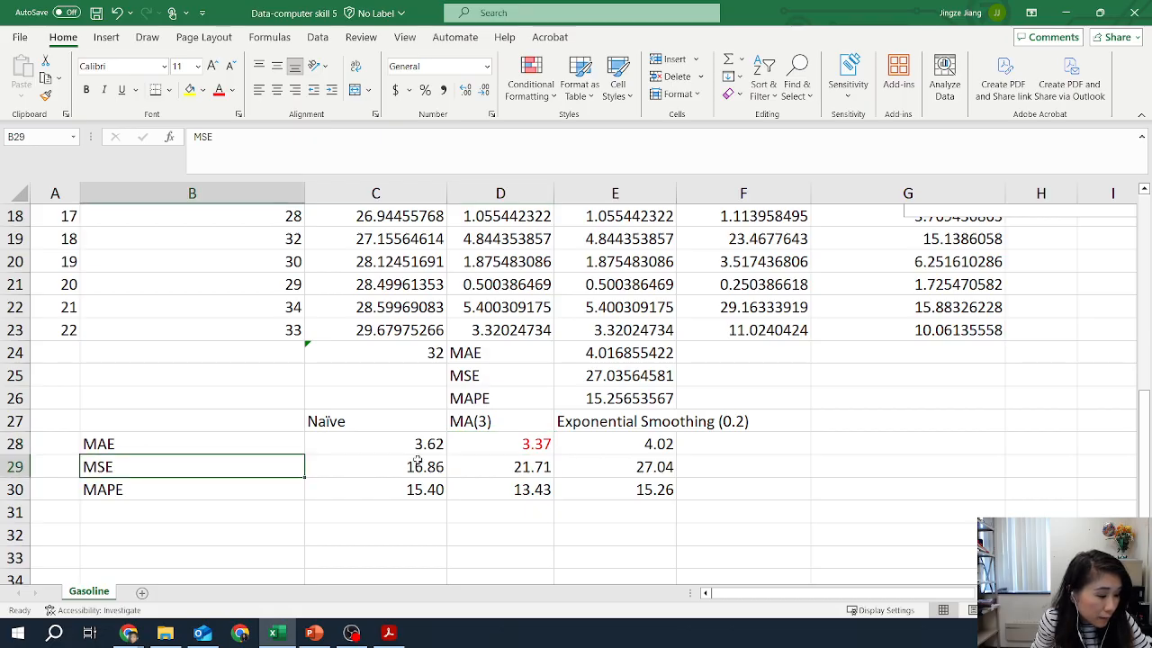
{"action": "left_click_drag", "start_coordinate": [383, 465], "coordinate": [588, 465]}
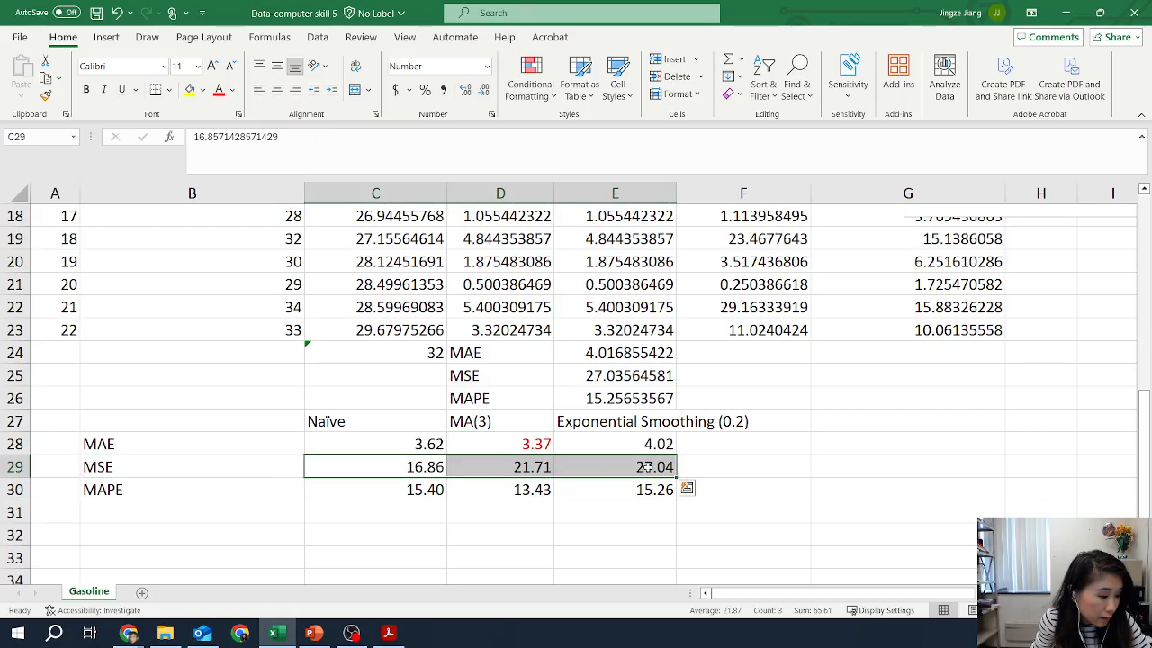
{"action": "left_click", "coordinate": [433, 465]}
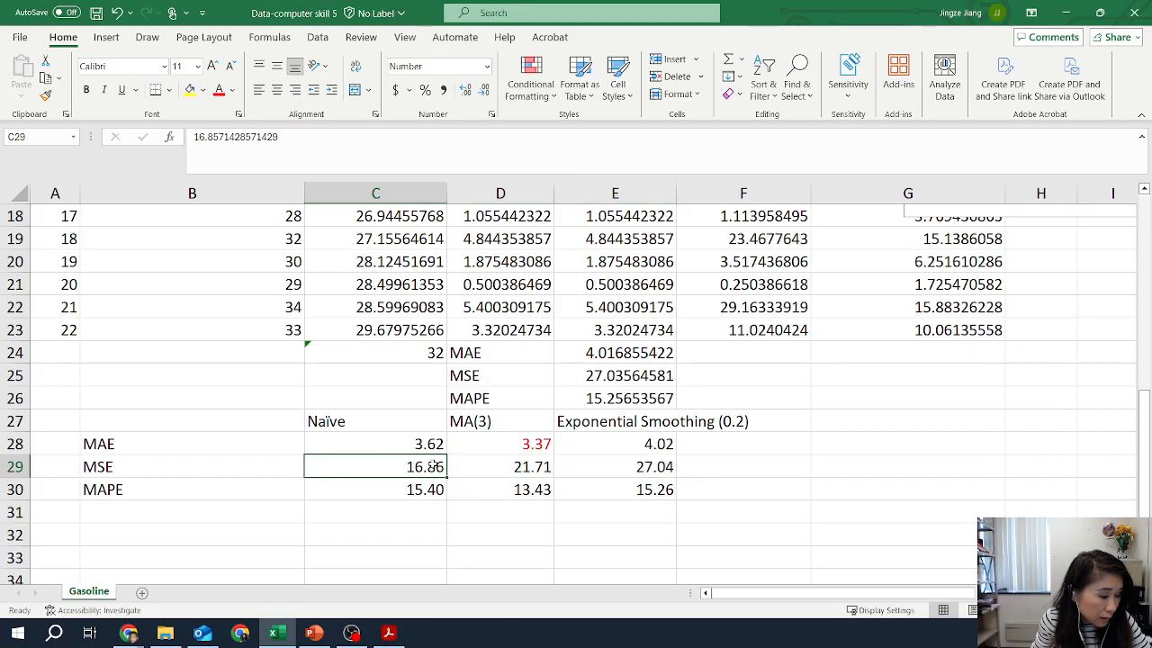
{"action": "left_click", "coordinate": [217, 91]}
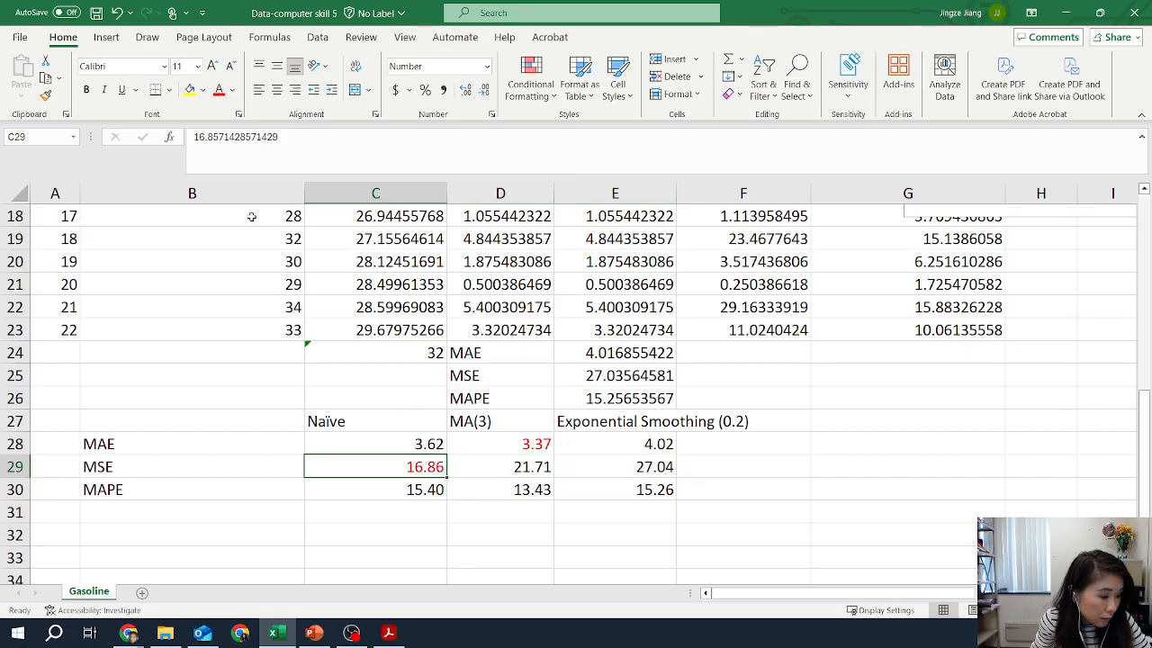
{"action": "left_click", "coordinate": [510, 490]}
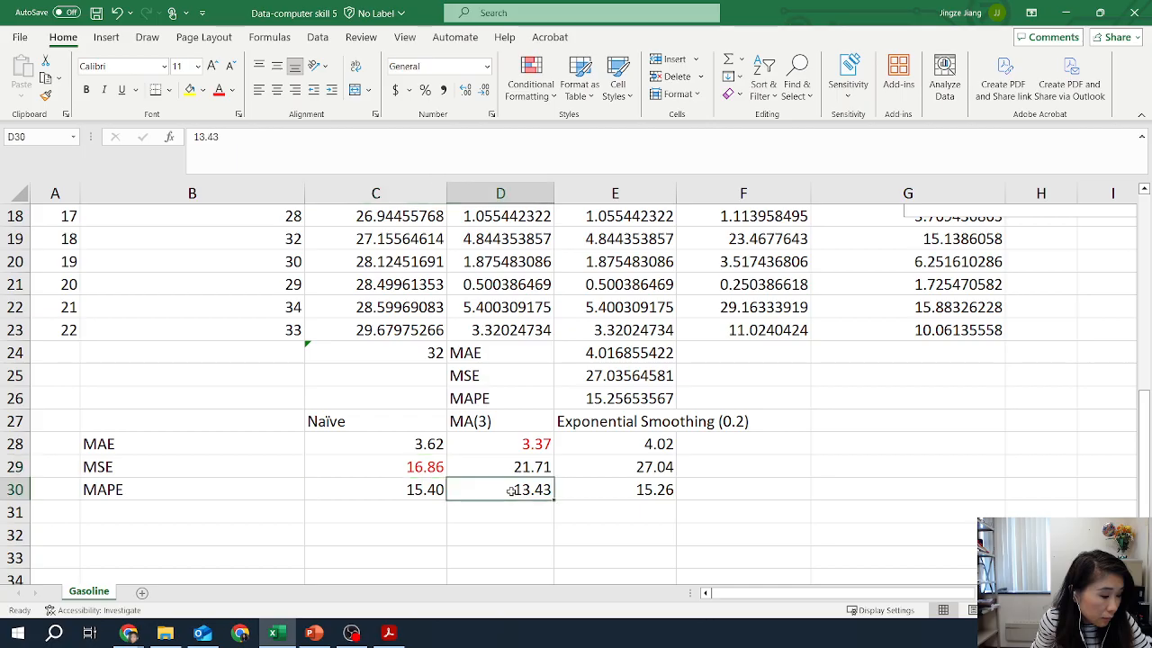
{"action": "left_click", "coordinate": [218, 90]}
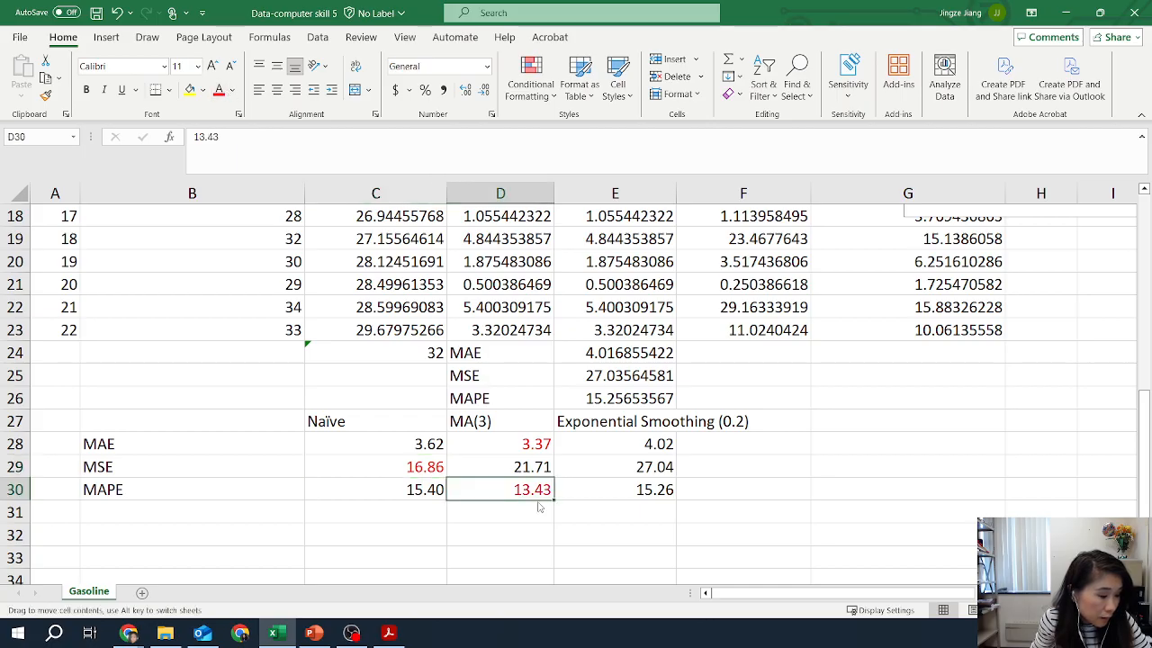
Step: Compare the red lowest MAE, MSE and MAPE values across the Naïve and MA(3) models
{"action": "left_click", "coordinate": [511, 439]}
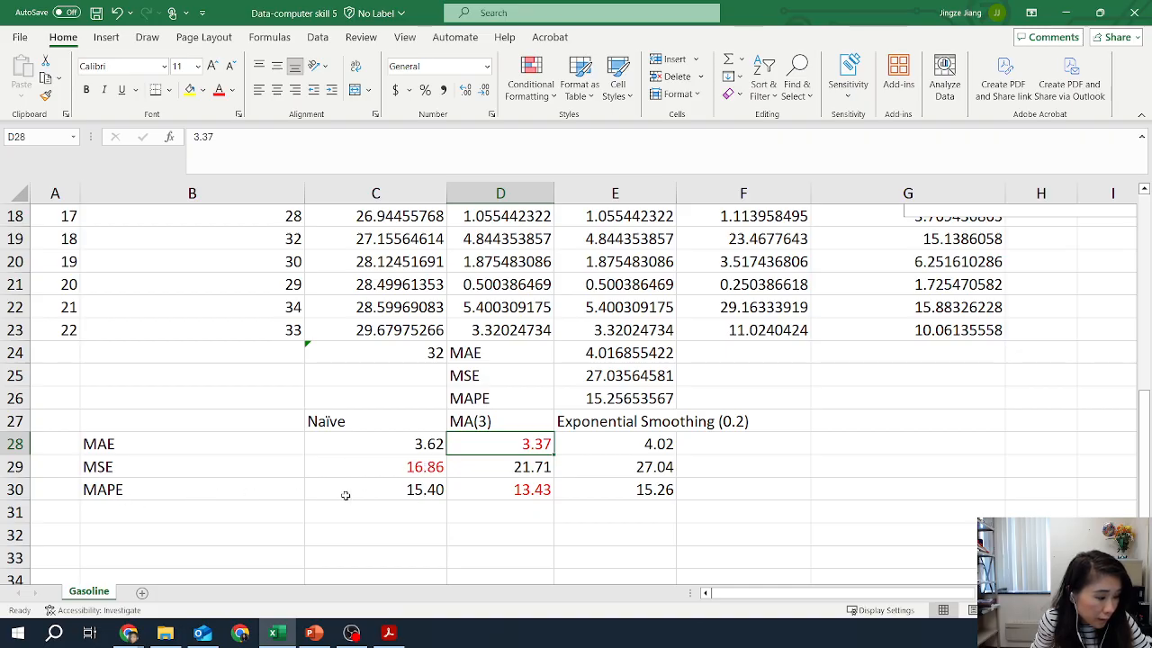
{"action": "left_click", "coordinate": [497, 490]}
{"action": "left_click", "coordinate": [519, 445]}
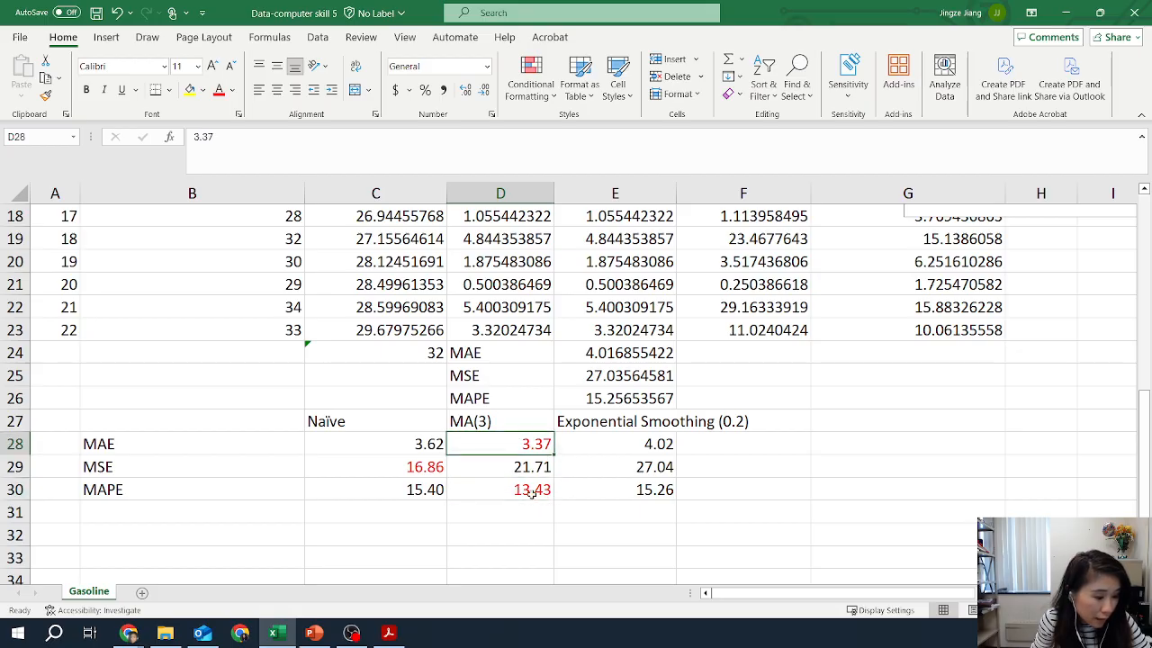
{"action": "left_click", "coordinate": [533, 499]}
{"action": "left_click", "coordinate": [428, 465]}
{"action": "left_click", "coordinate": [522, 445]}
{"action": "left_click", "coordinate": [531, 490]}
{"action": "left_click", "coordinate": [417, 464]}
{"action": "left_click", "coordinate": [497, 444]}
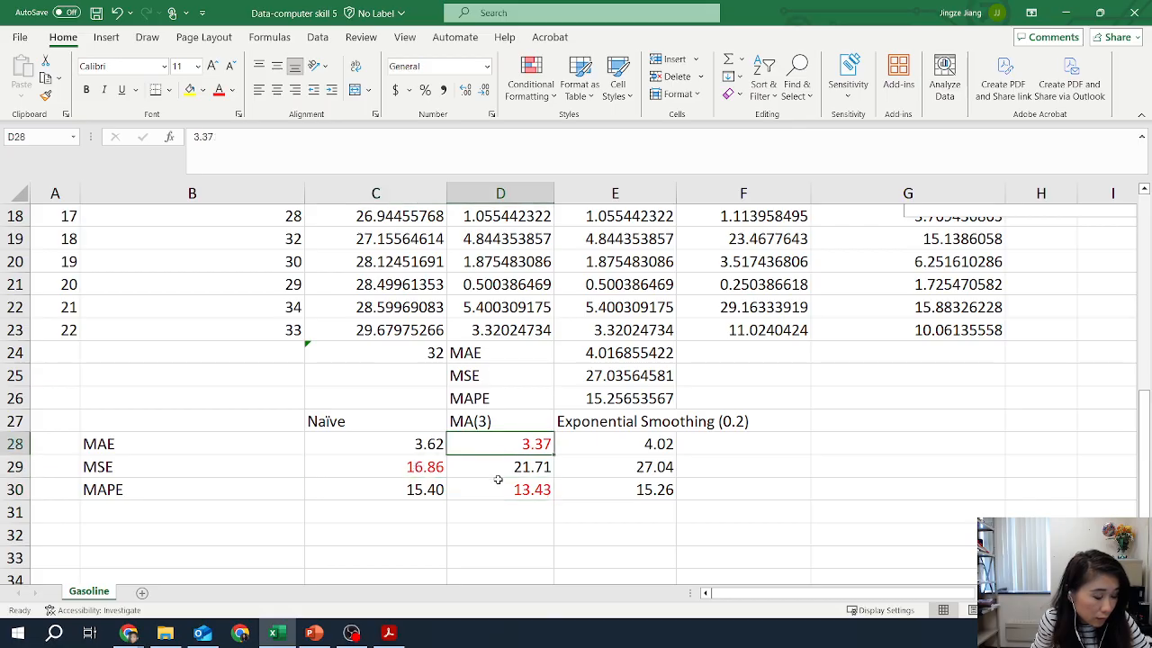
{"action": "left_click", "coordinate": [500, 495]}
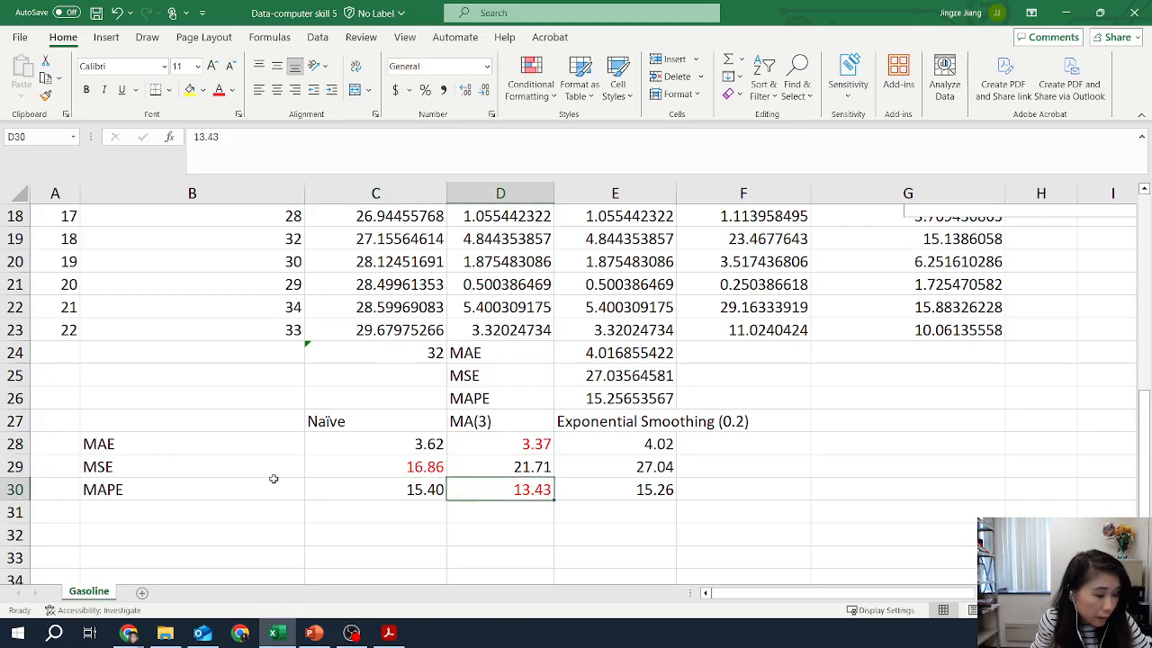
{"action": "left_click", "coordinate": [408, 464]}
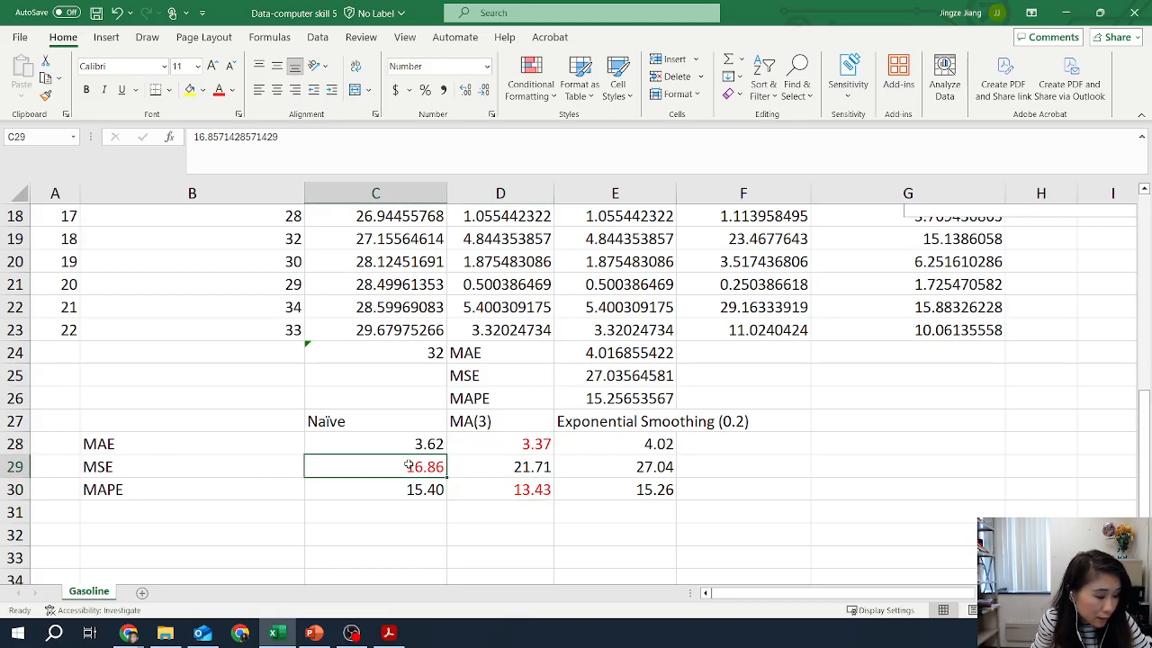
{"action": "left_click", "coordinate": [514, 441]}
{"action": "left_click", "coordinate": [500, 487]}
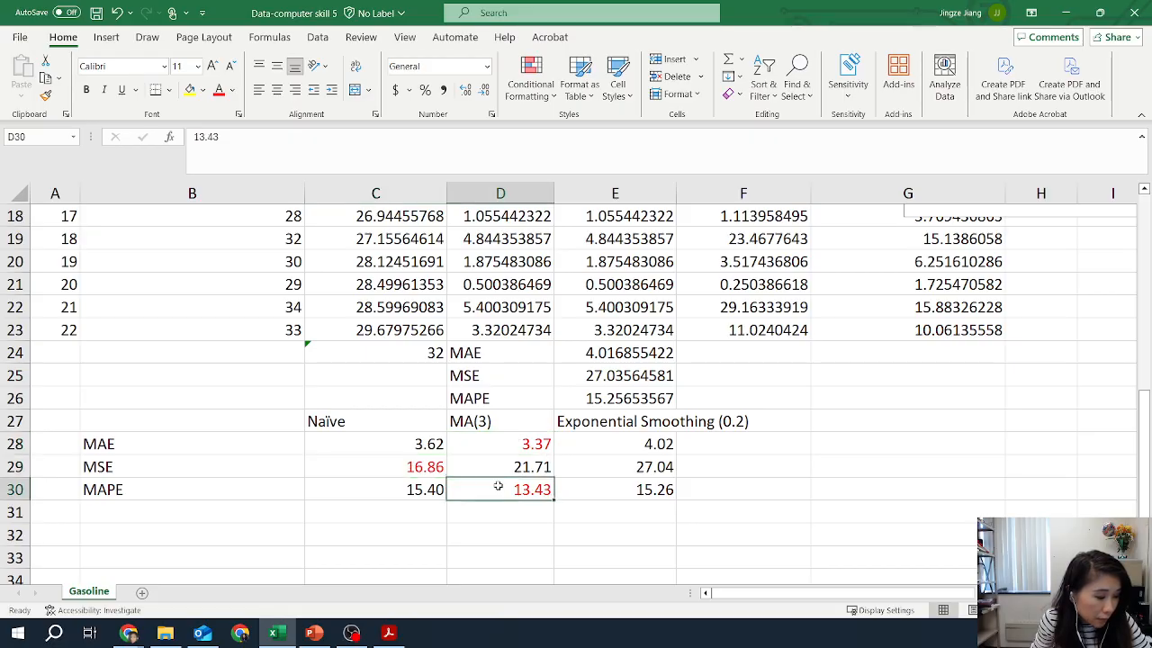
{"action": "left_click", "coordinate": [411, 460]}
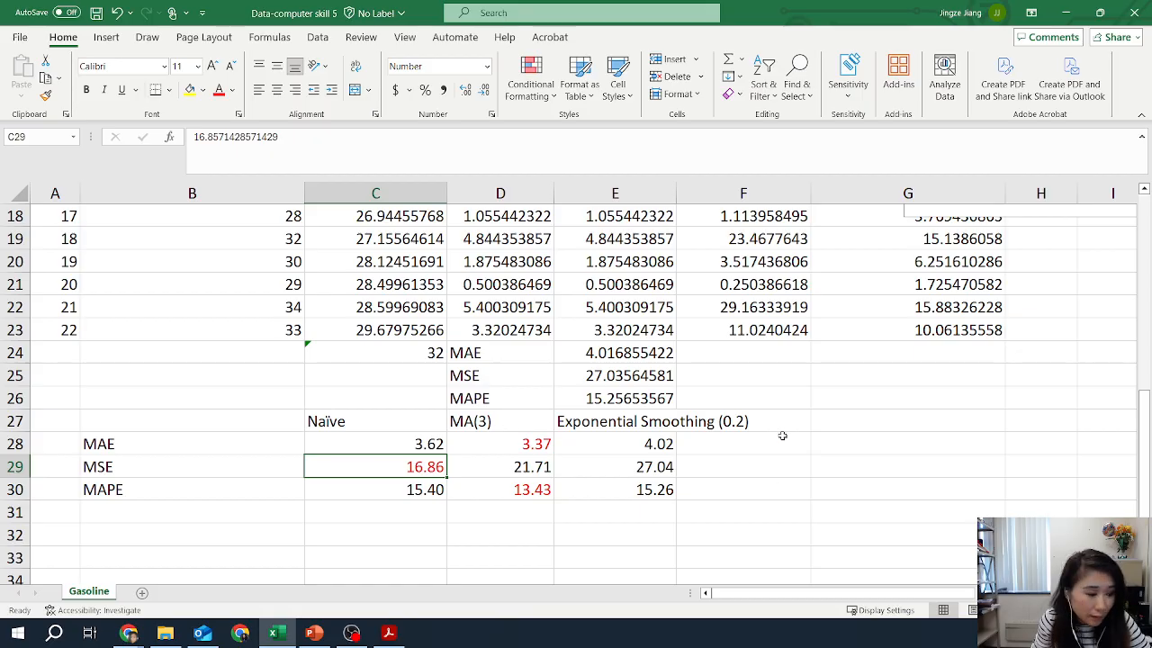
Step: Open the chart area formatting options for the exponential smoothing chart
{"action": "scroll", "coordinate": [782, 435], "scroll_direction": "up", "scroll_amount": 6}
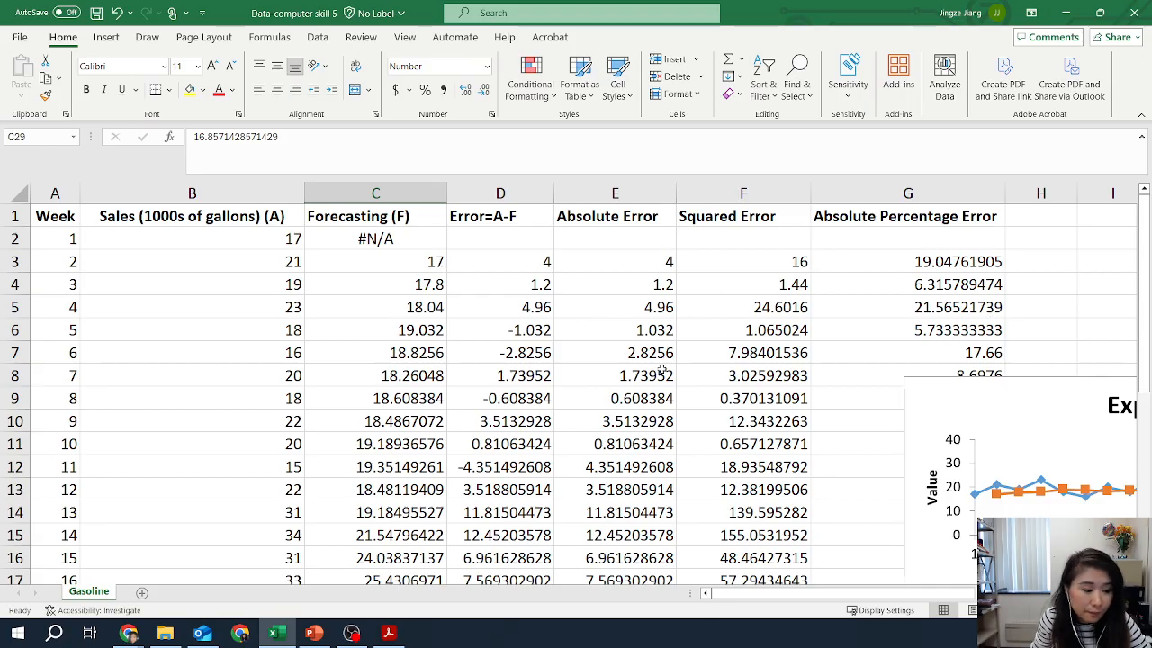
{"action": "double_click", "coordinate": [956, 389]}
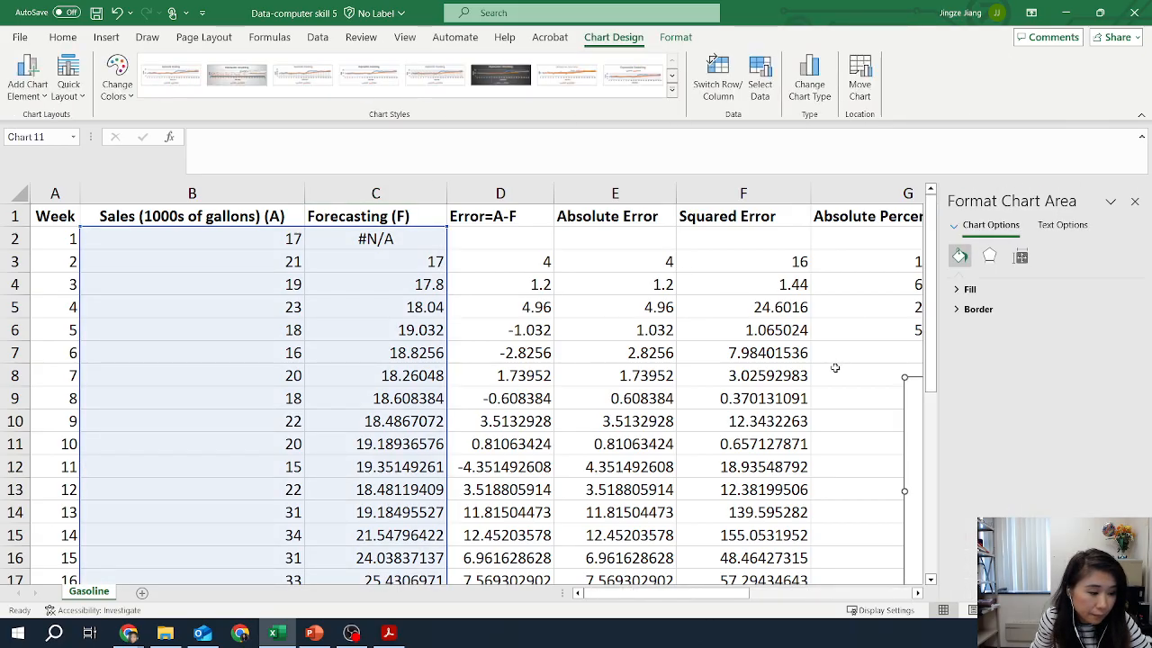